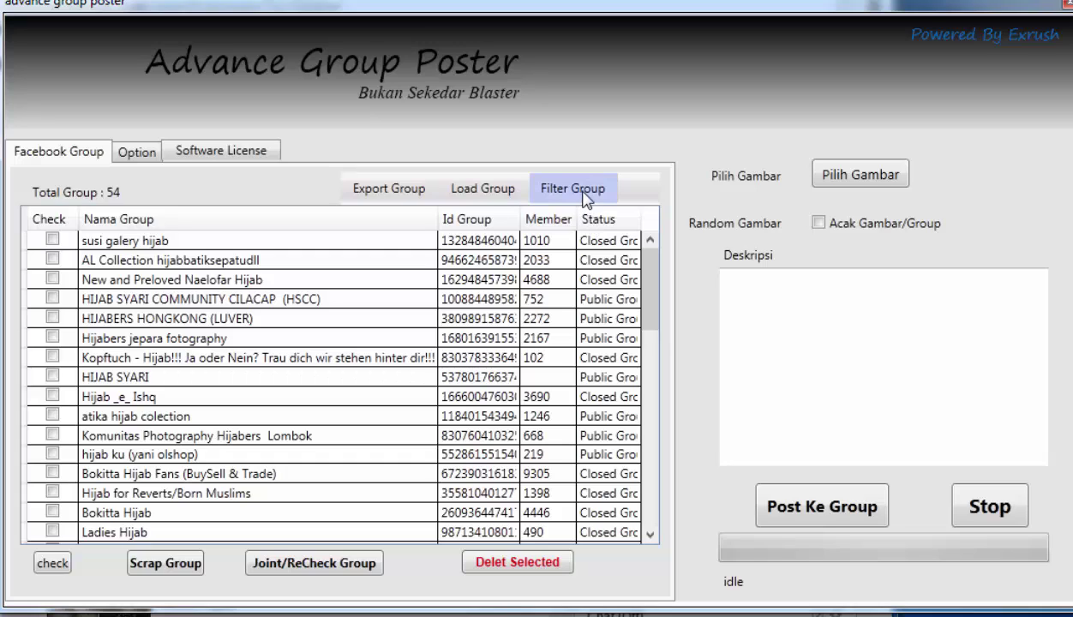
Filter the group list with the current settings, and filter it again with the minimum member count set to 500
left_click(584, 197)
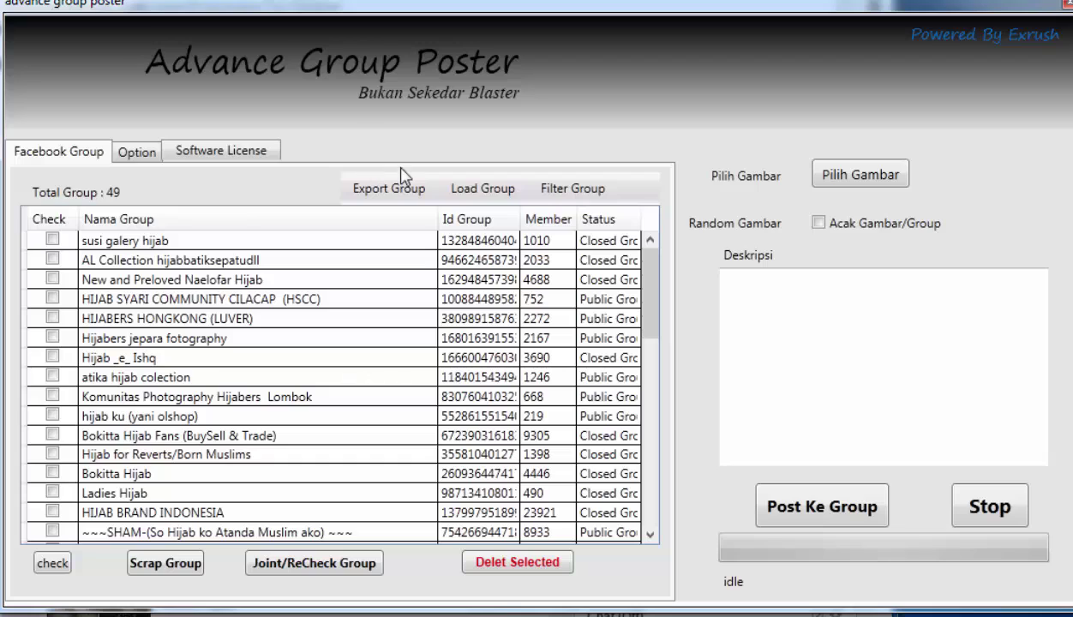
left_click(139, 155)
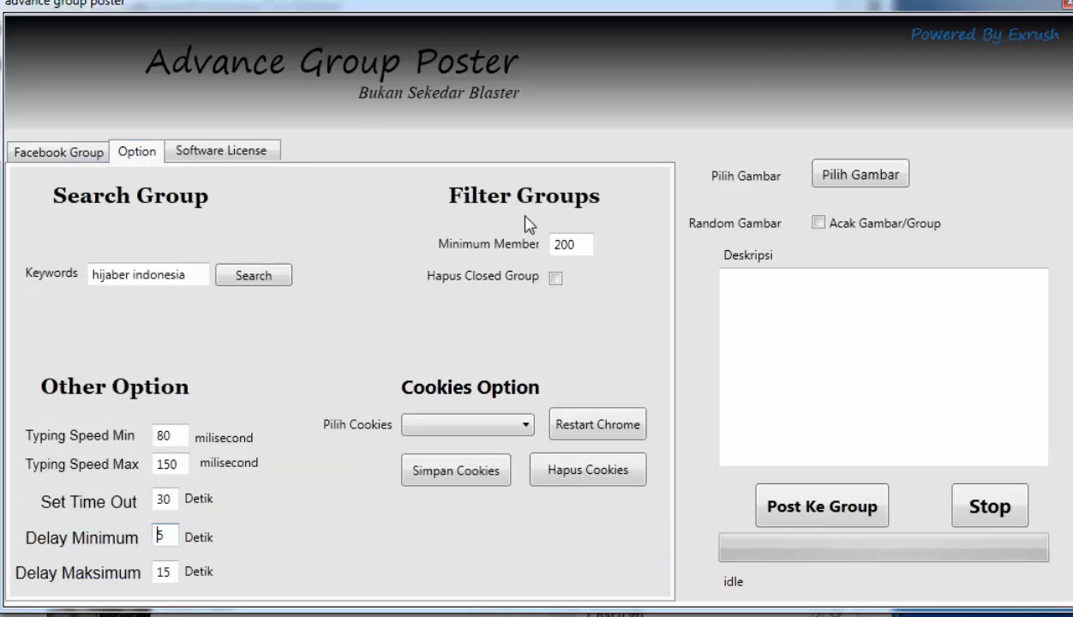
left_click(562, 246)
key("BackSpace")
type("5")
left_click(68, 165)
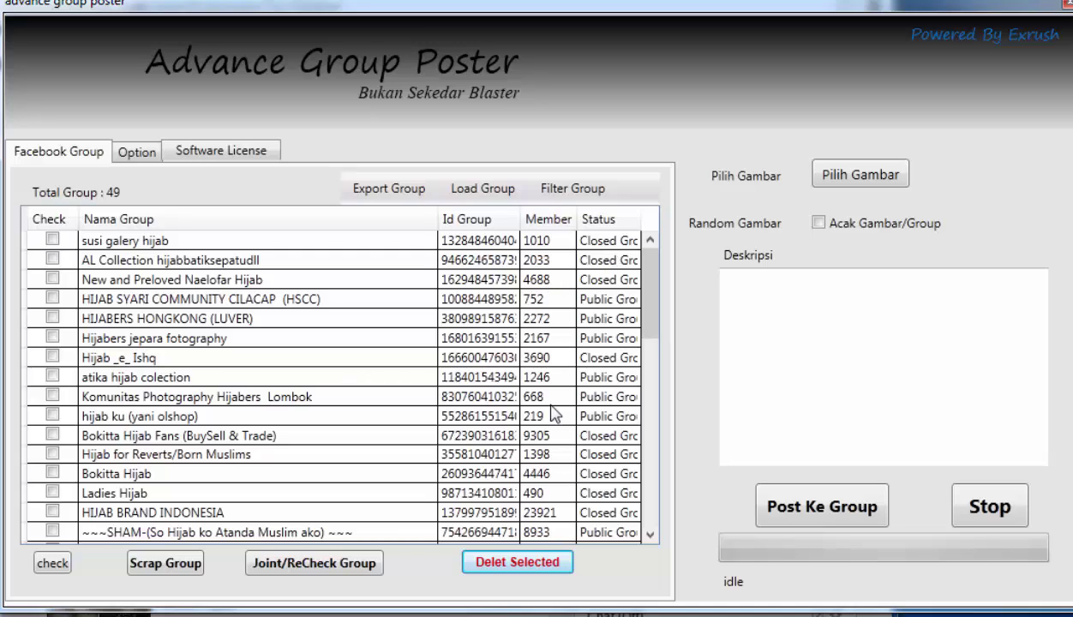
left_click(528, 495)
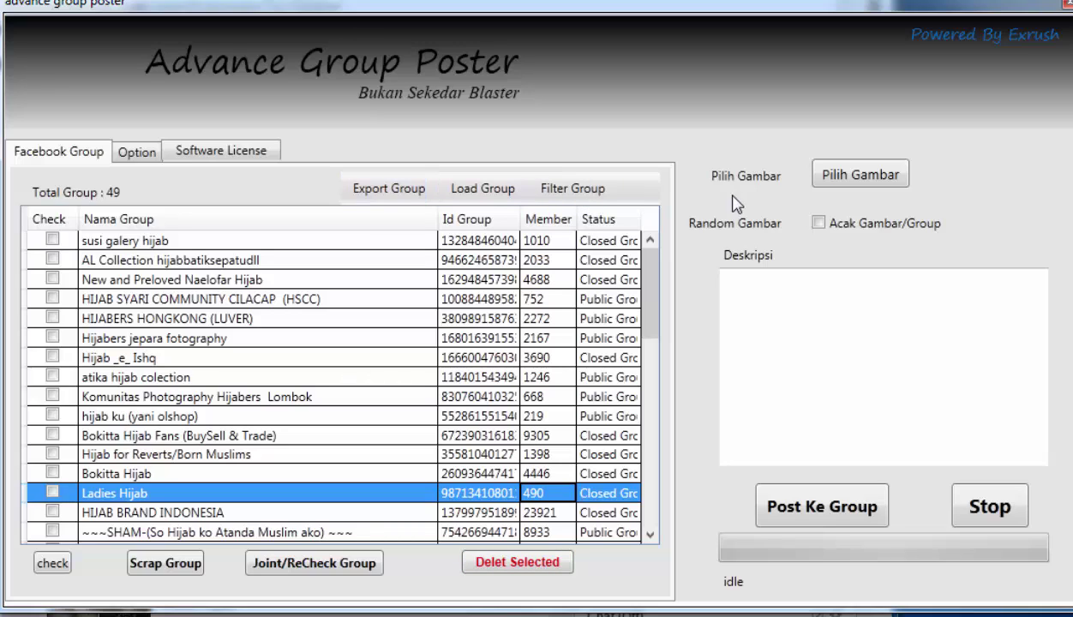
left_click(600, 196)
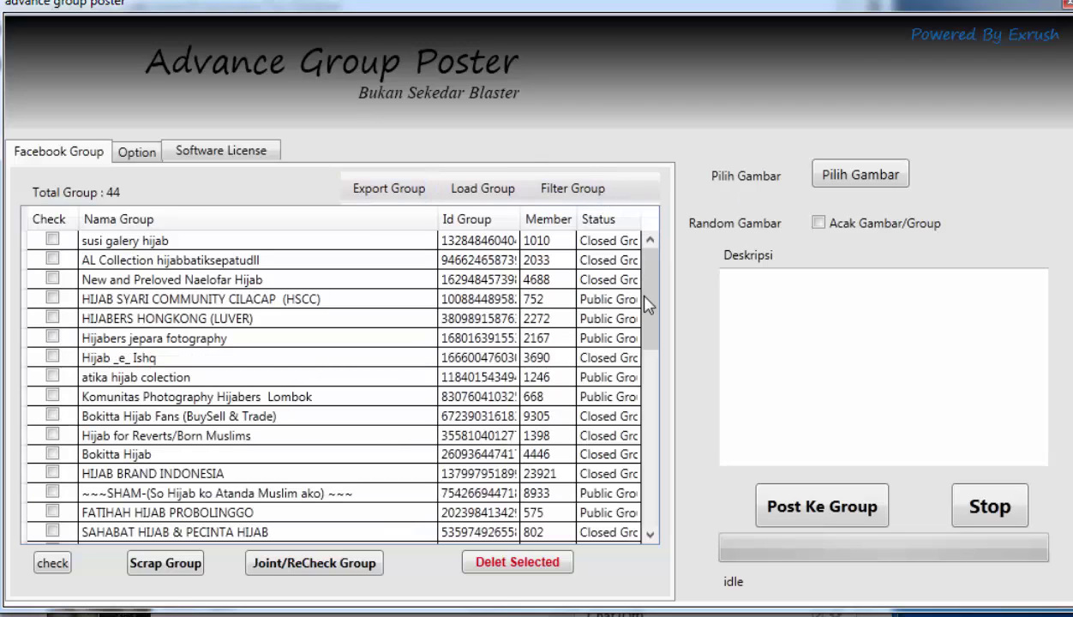
left_click_drag(652, 296, 592, 365)
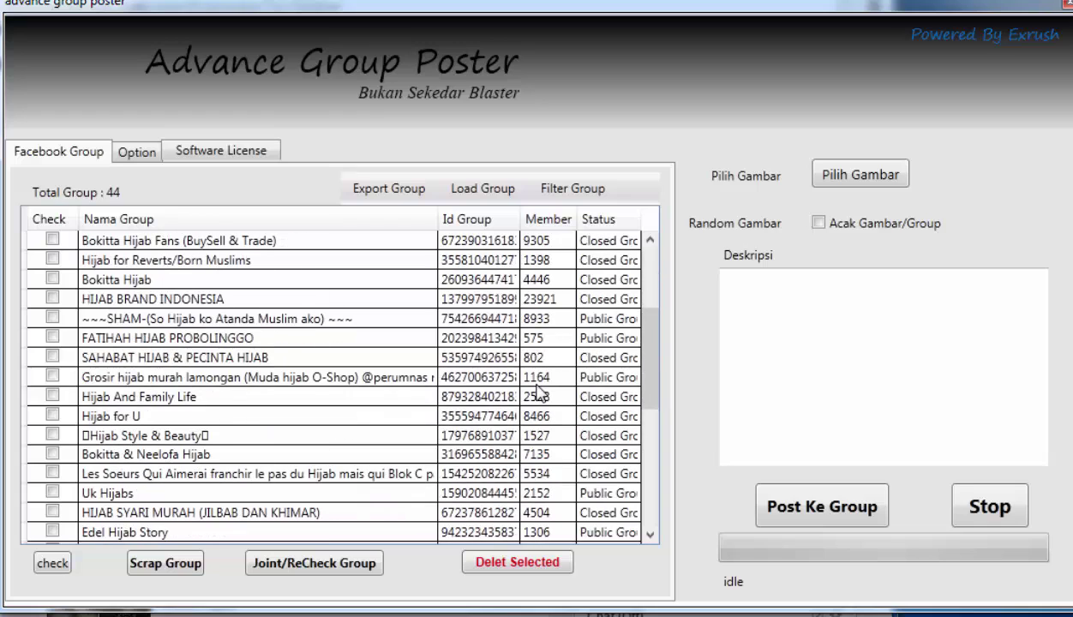
Enable the Hapus Closed Group option and filter the group list to remove closed groups
left_click(137, 155)
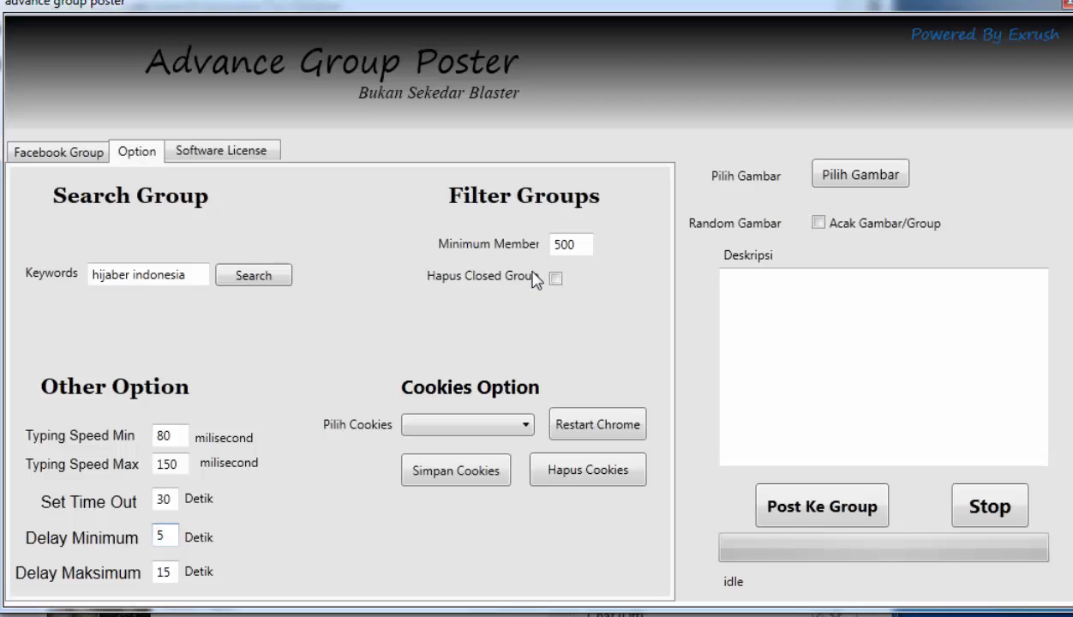
left_click(556, 279)
left_click(78, 155)
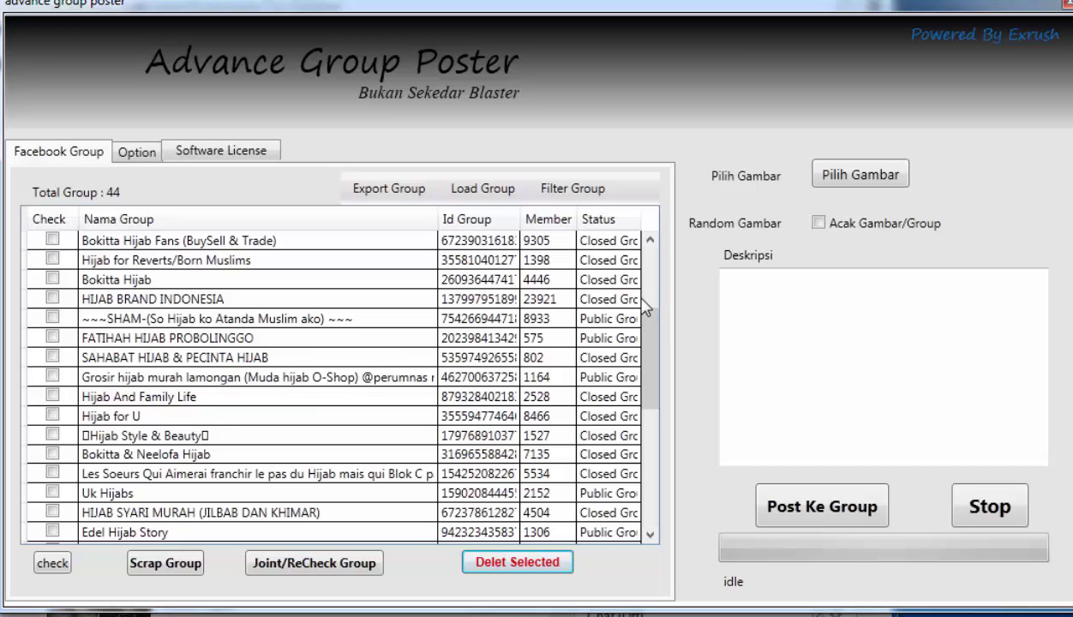
left_click(571, 194)
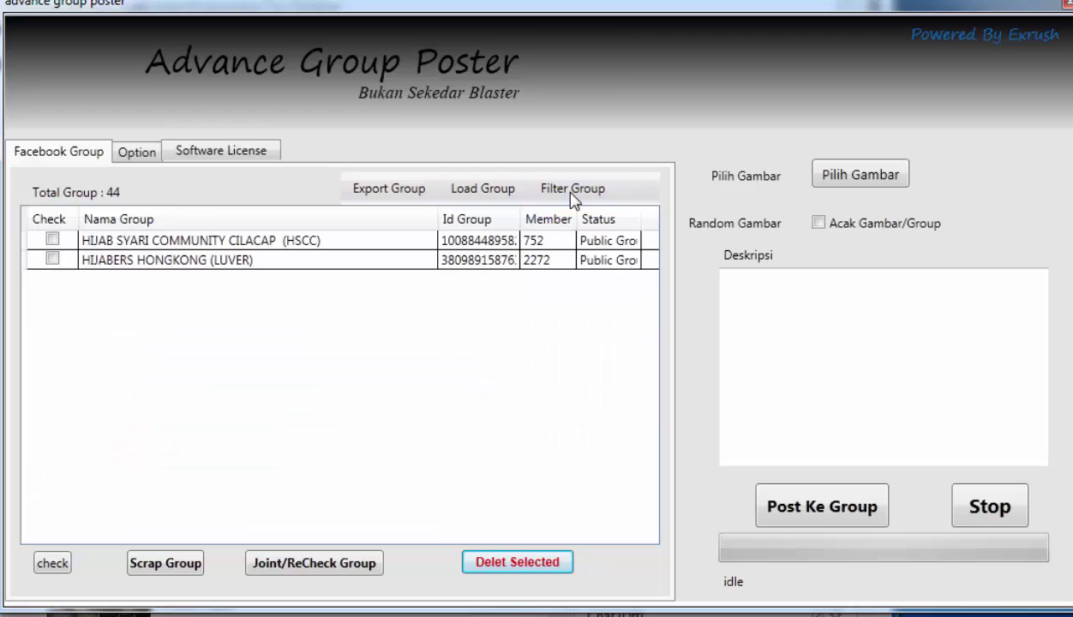
left_click_drag(656, 343, 645, 315)
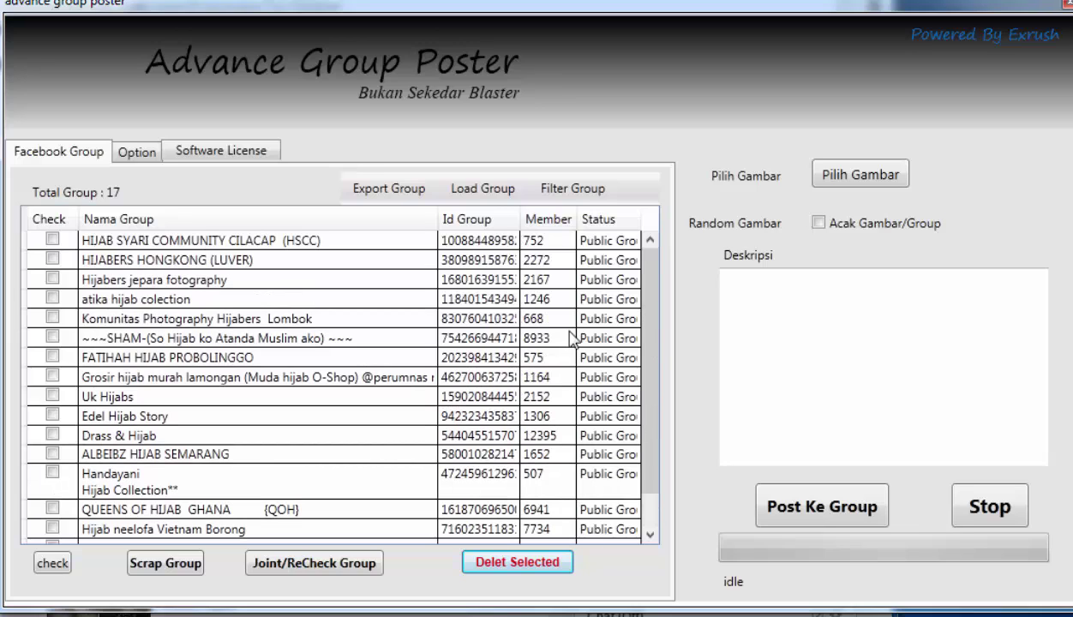
left_click_drag(657, 343, 648, 402)
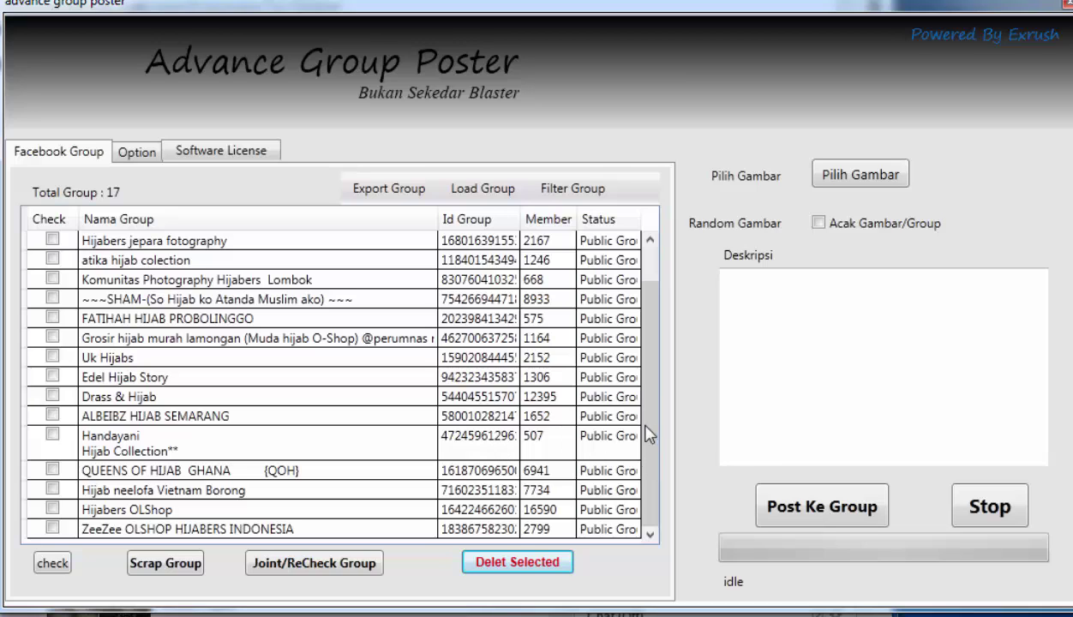
scroll(639, 356, "up", 1)
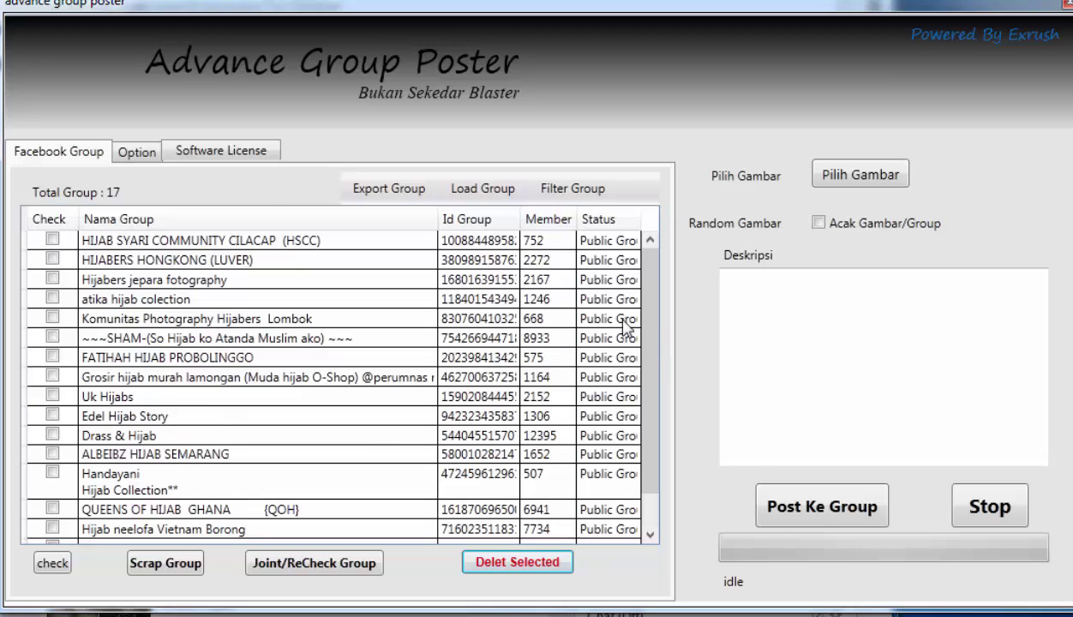
Raise the filter's minimum member count to 600 and filter the group list with it
left_click(136, 154)
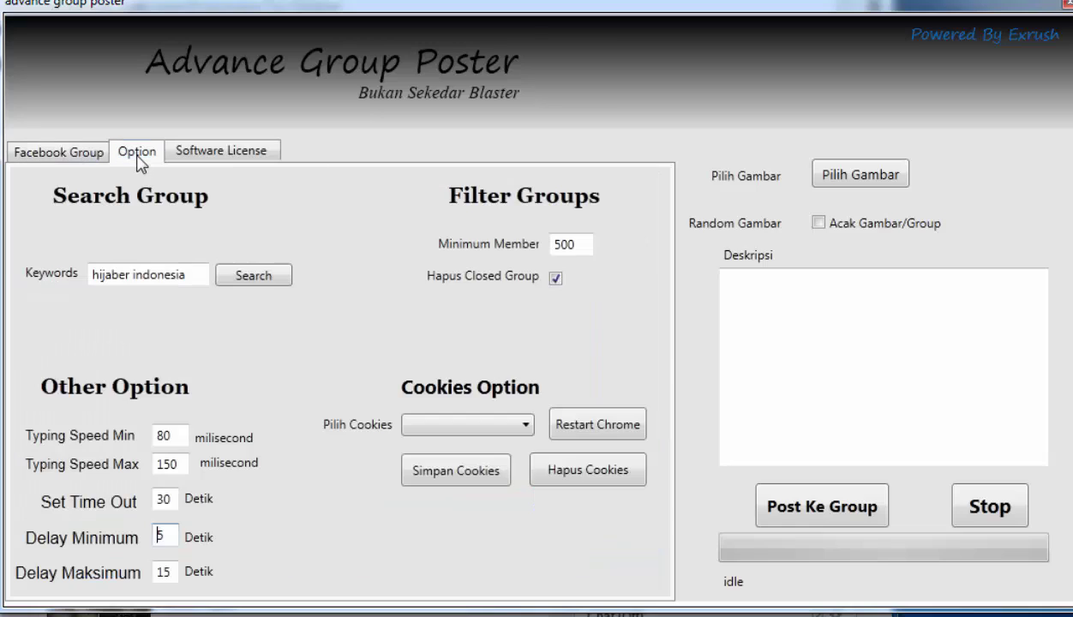
left_click(558, 243)
key("BackSpace")
type("6")
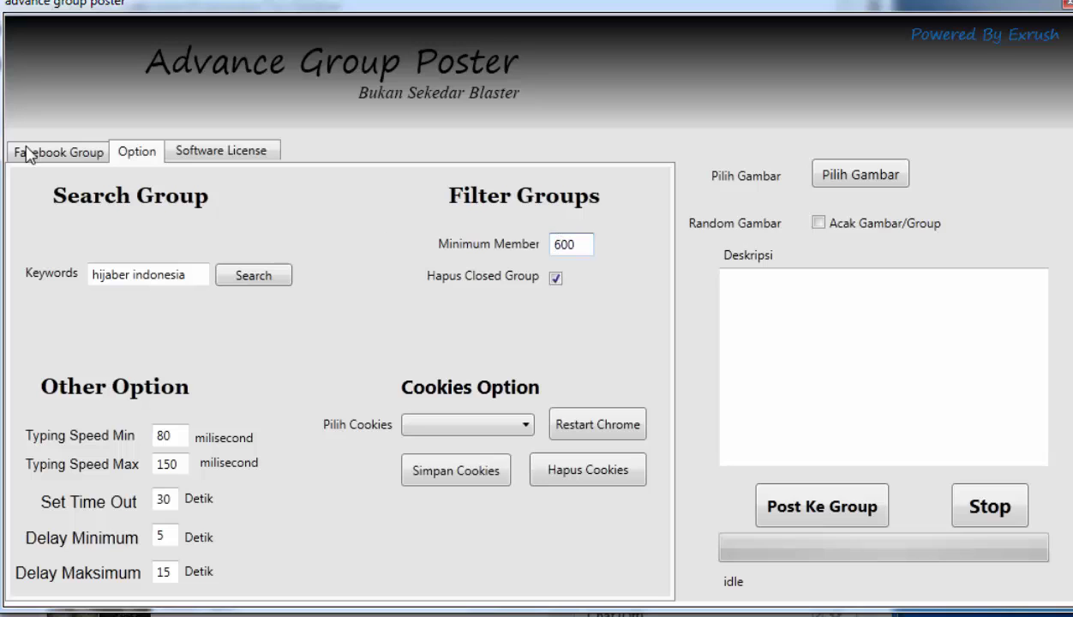
left_click(84, 151)
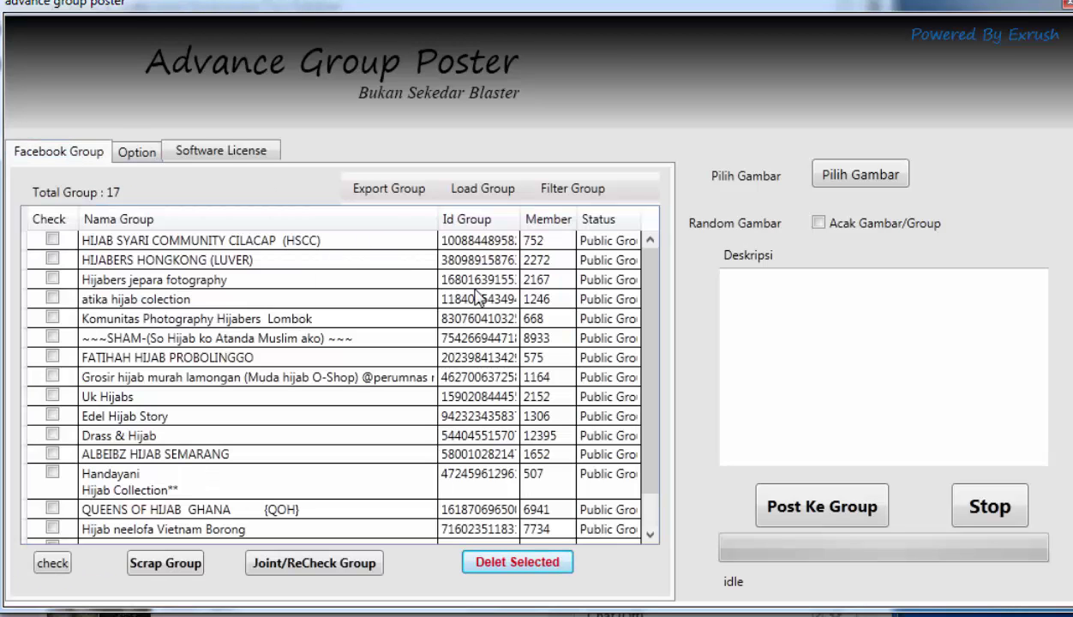
left_click(603, 199)
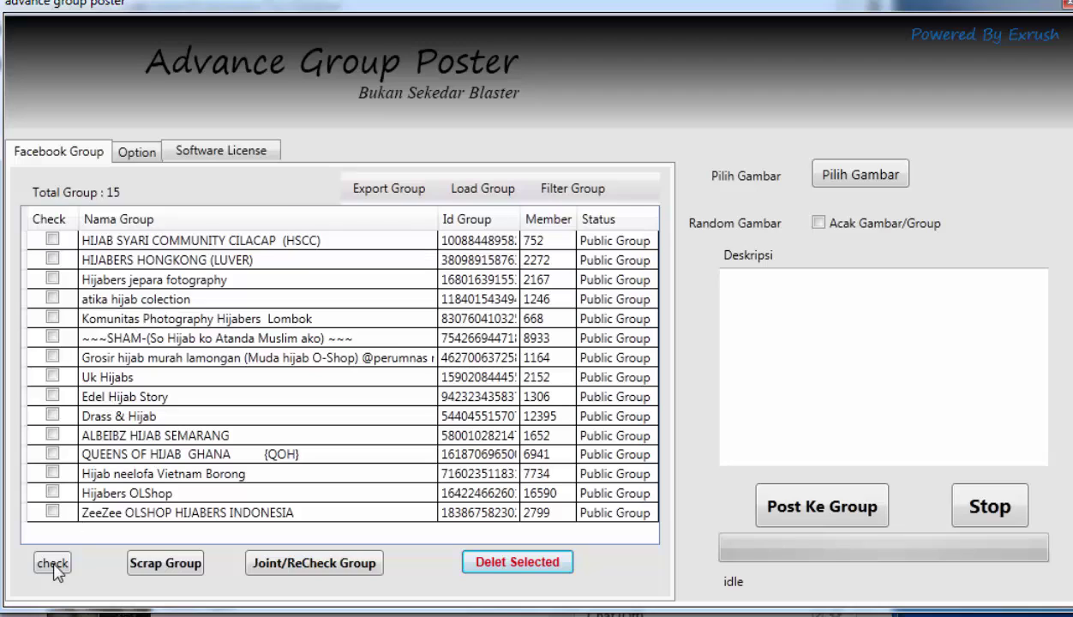
Start exporting the whole group list with Export Semua, and try to save it in Libraries as the Excel file "semua group"
left_click(391, 190)
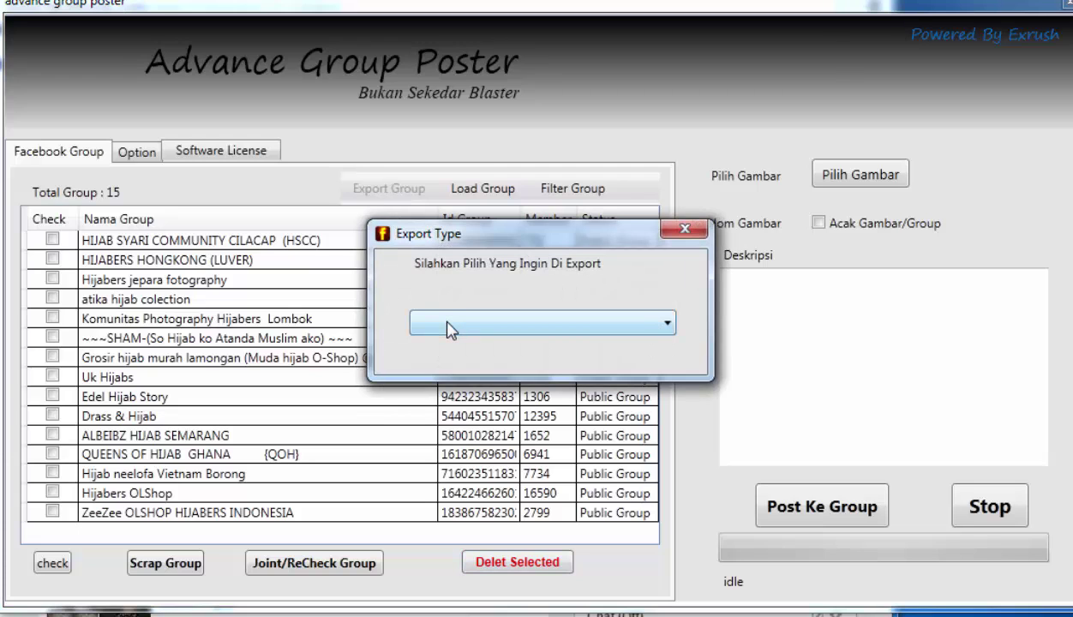
left_click(447, 328)
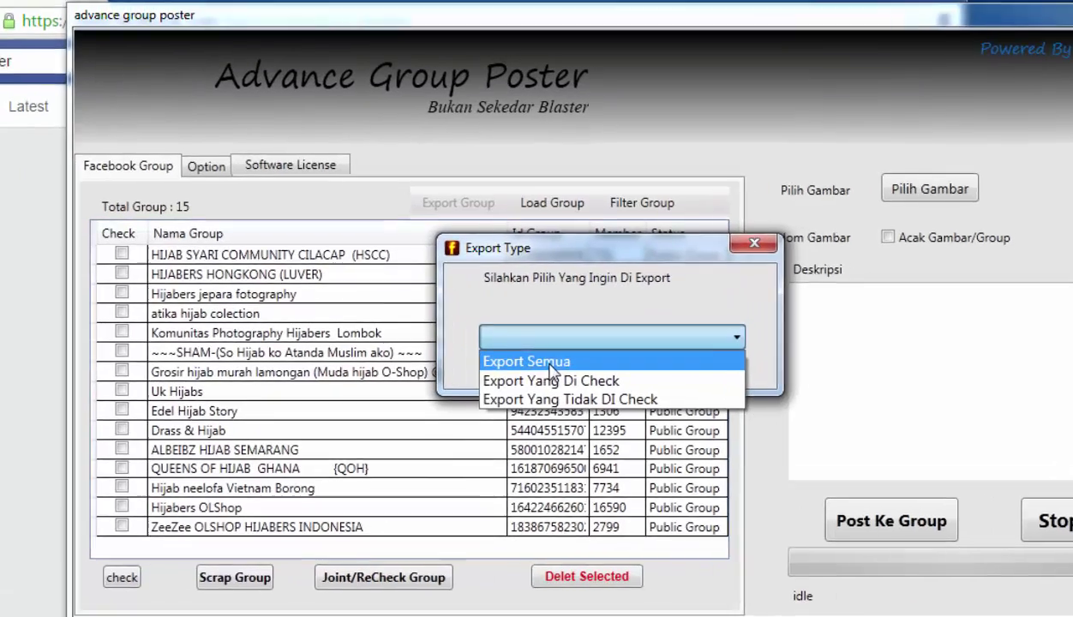
left_click(550, 371)
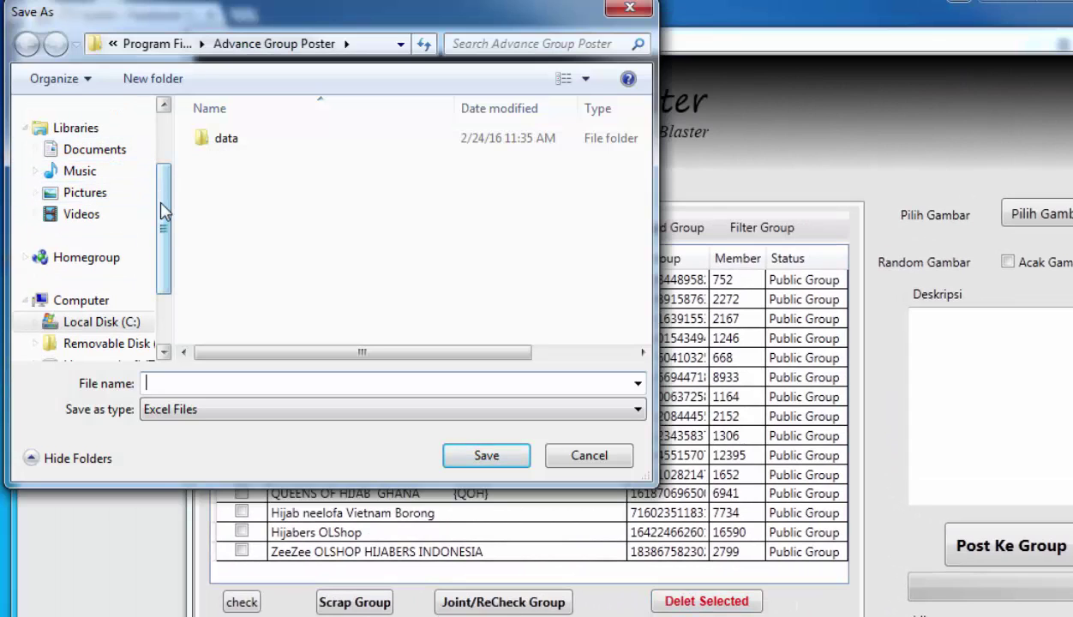
left_click_drag(163, 212, 168, 132)
left_click(75, 223)
left_click(233, 387)
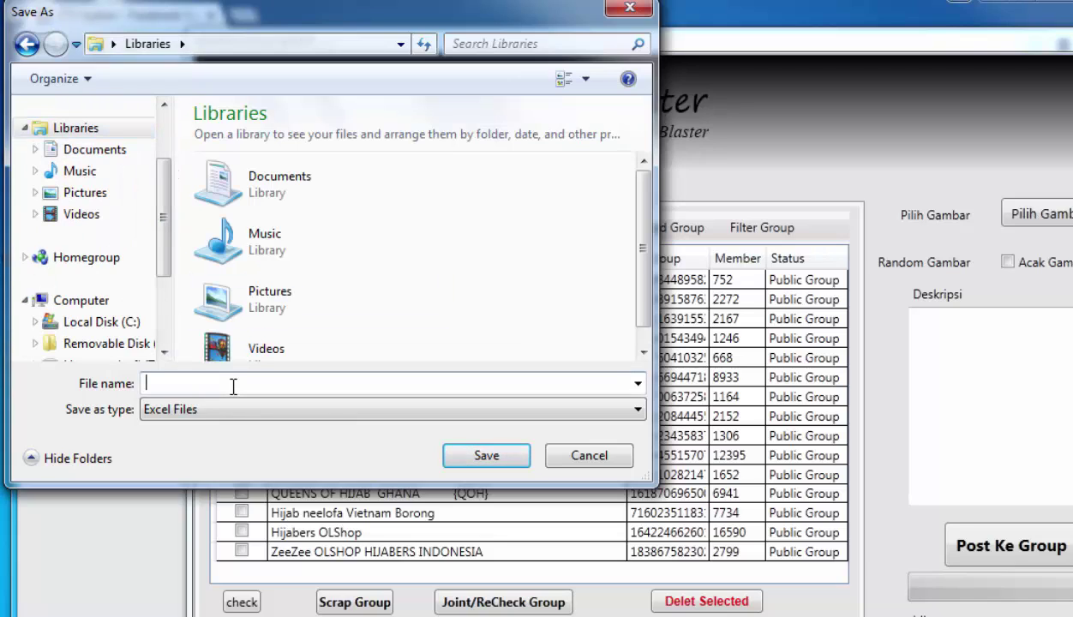
type("semua group")
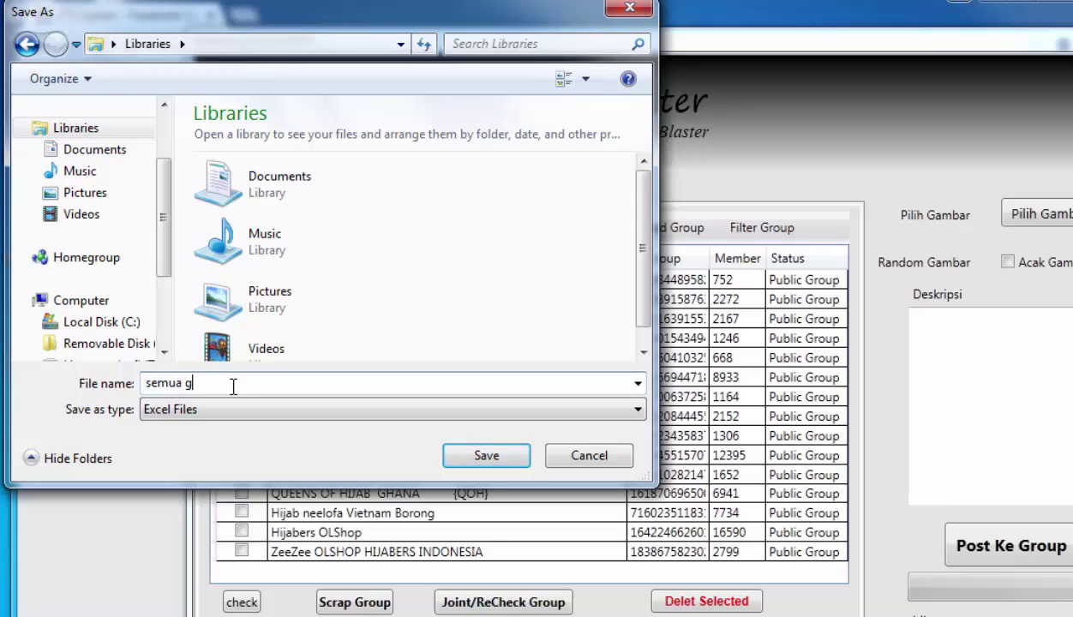
left_click(498, 463)
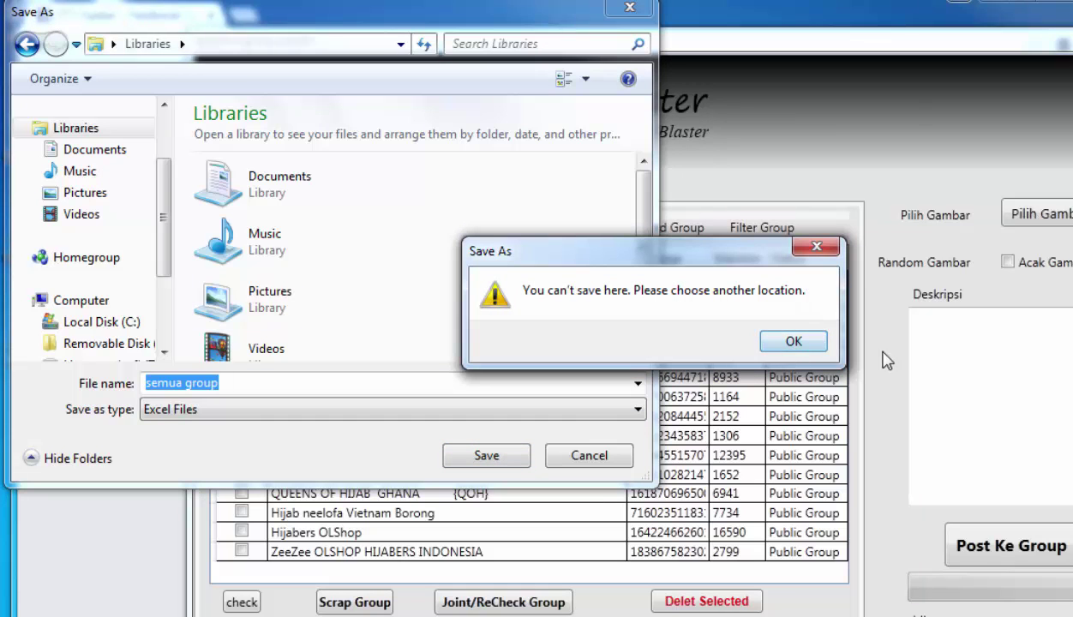
left_click(787, 340)
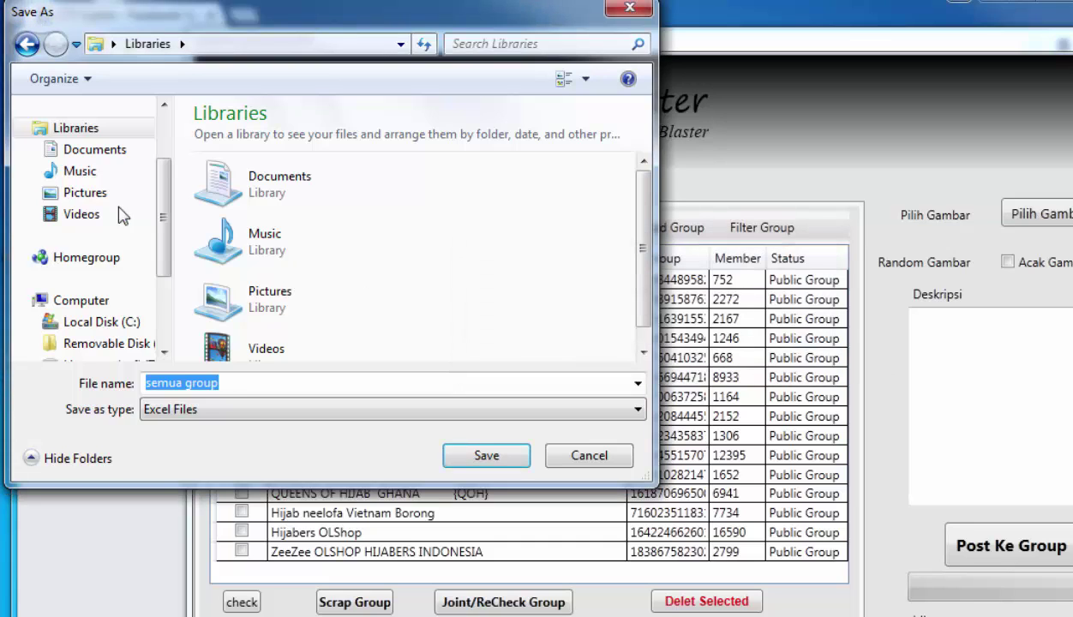
Choose the Desktop as the location and save the full group export there
scroll(166, 157, "up", 1)
scroll(166, 157, "up", 2)
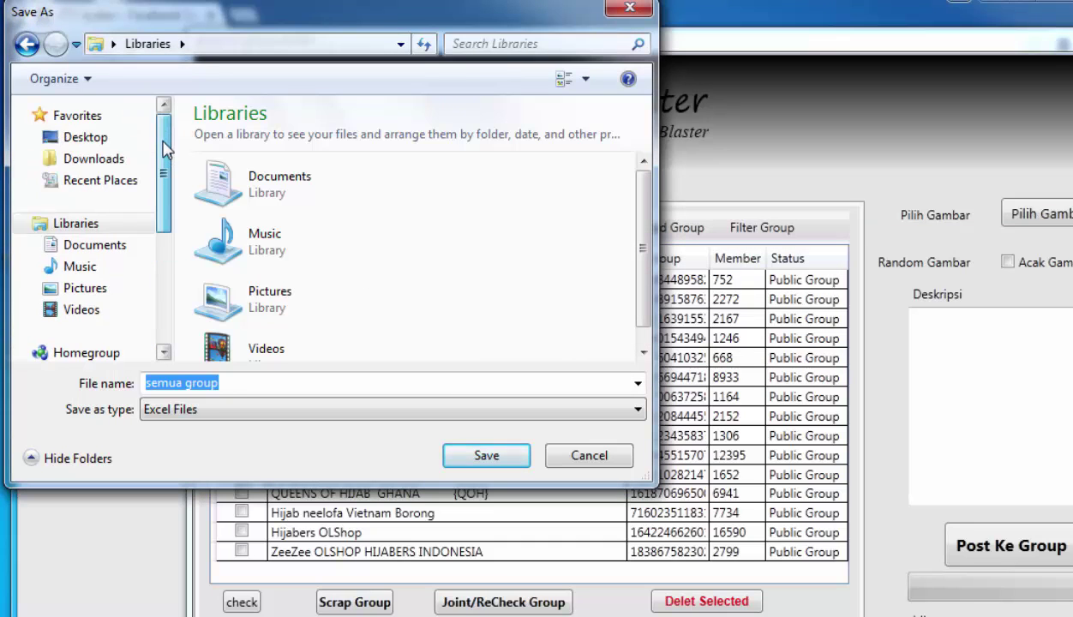
left_click(111, 140)
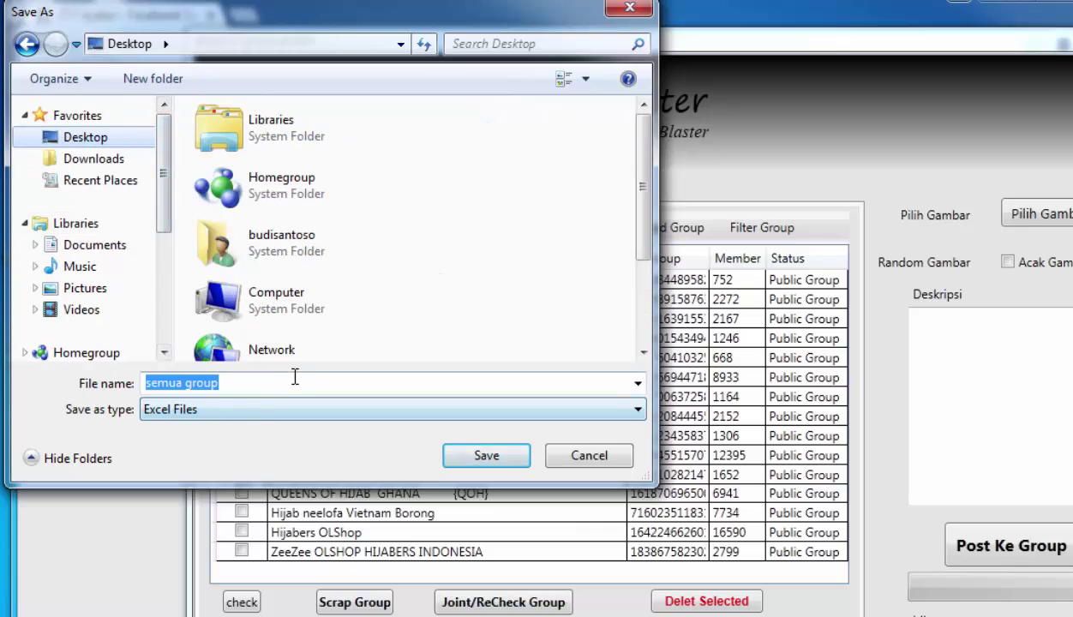
left_click(485, 456)
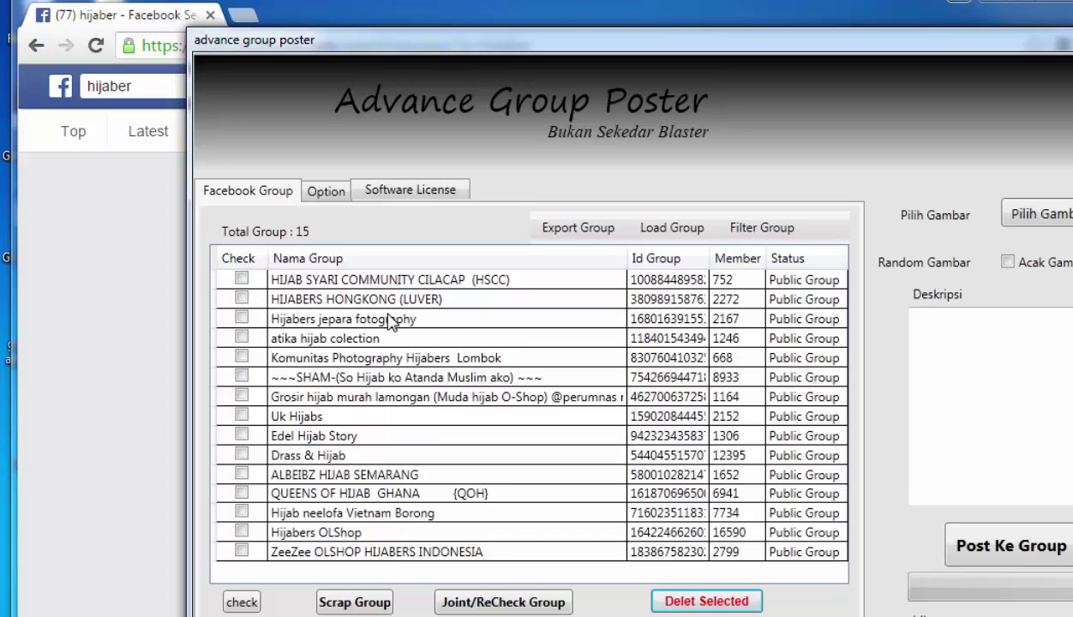
Check the first four groups in the list, from HIJAB SYARI COMMUNITY CILACAP (HSCC) to atika hijab colection
left_click(245, 299)
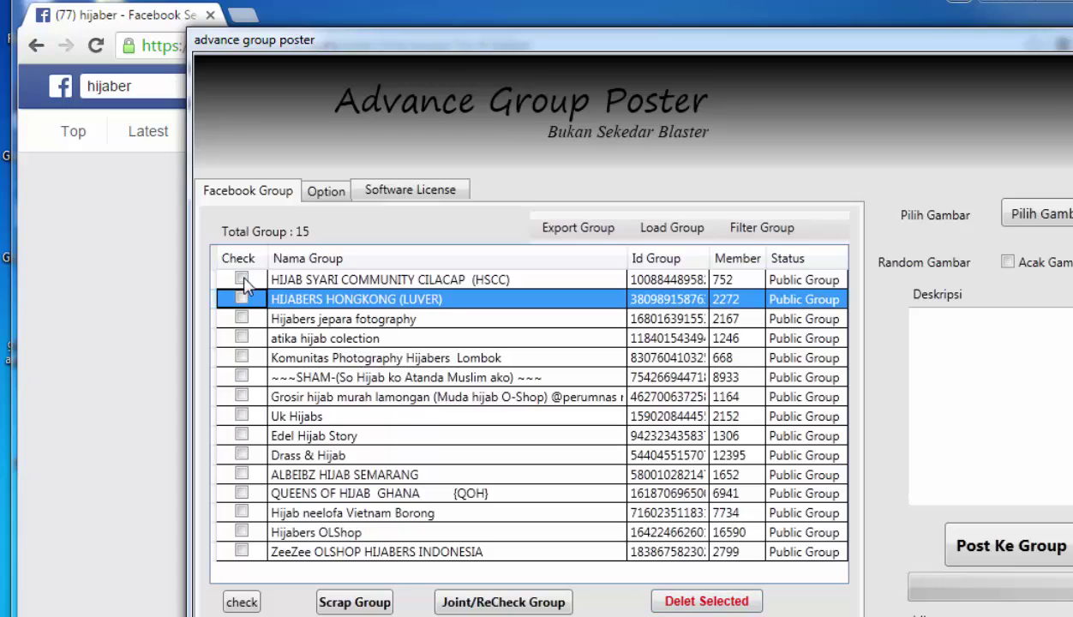
left_click(241, 283)
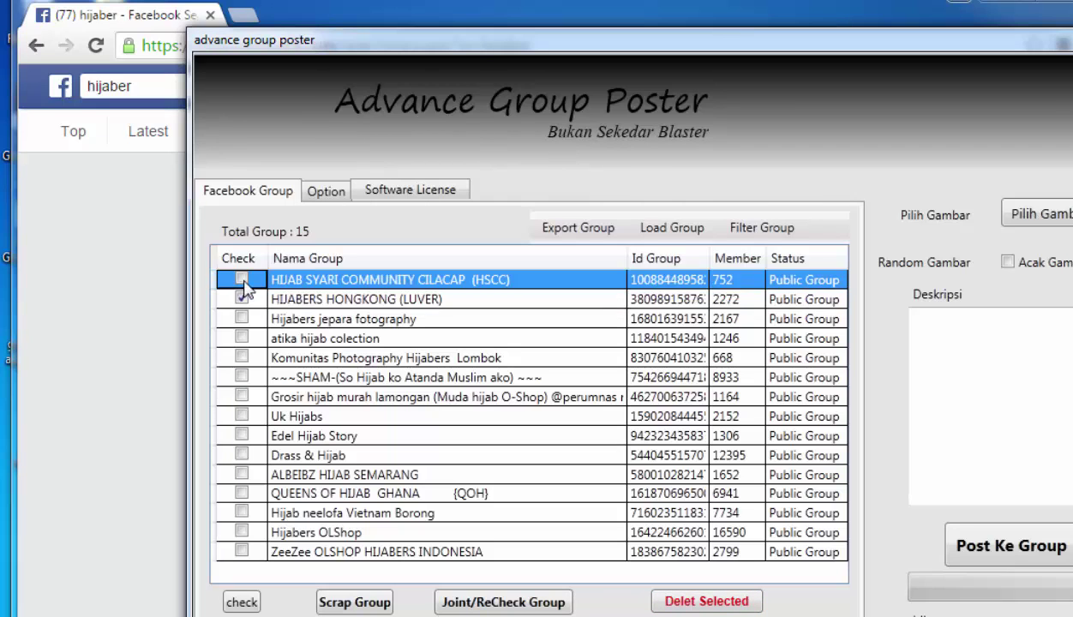
left_click(242, 282)
left_click(243, 320)
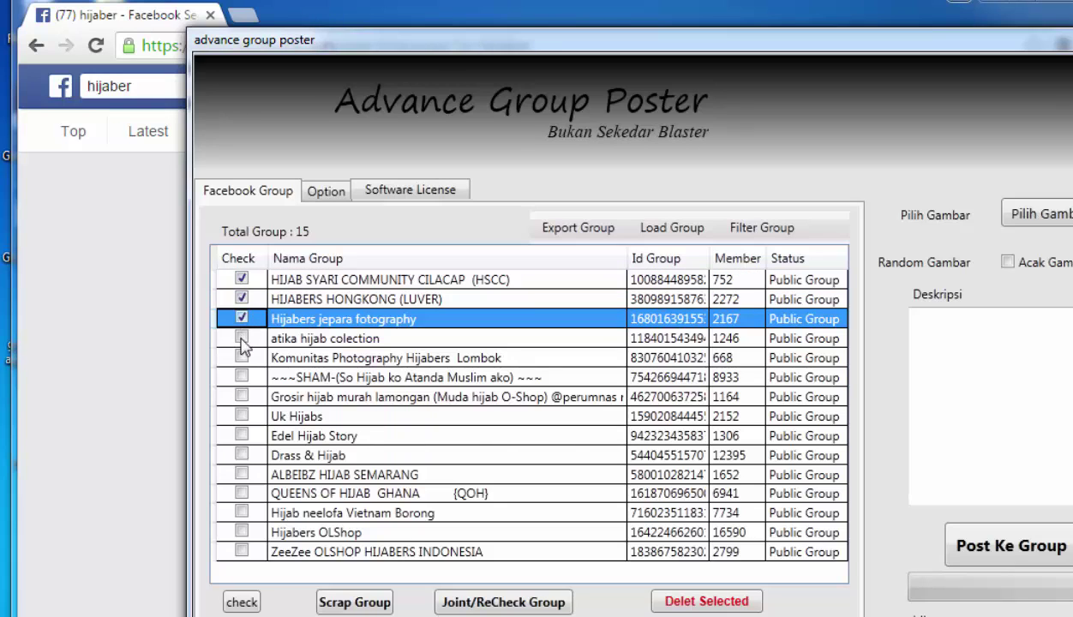
left_click(243, 342)
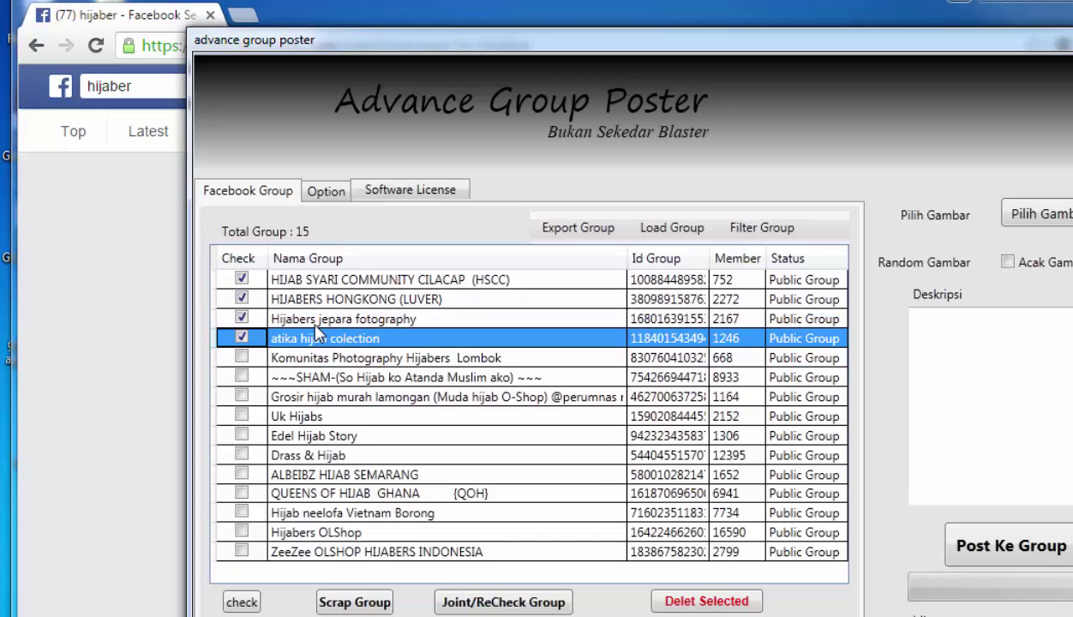
Export the checked groups with Export Yang Di Check, saving them on the Desktop as the Excel file "yang di cehck"
left_click(595, 229)
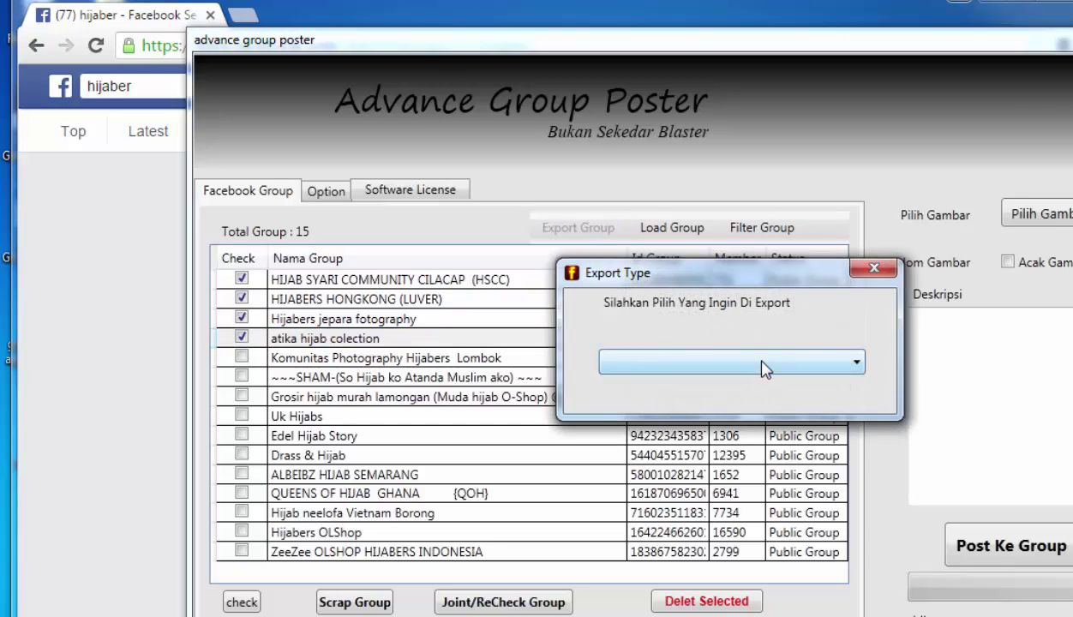
left_click(763, 367)
left_click(763, 406)
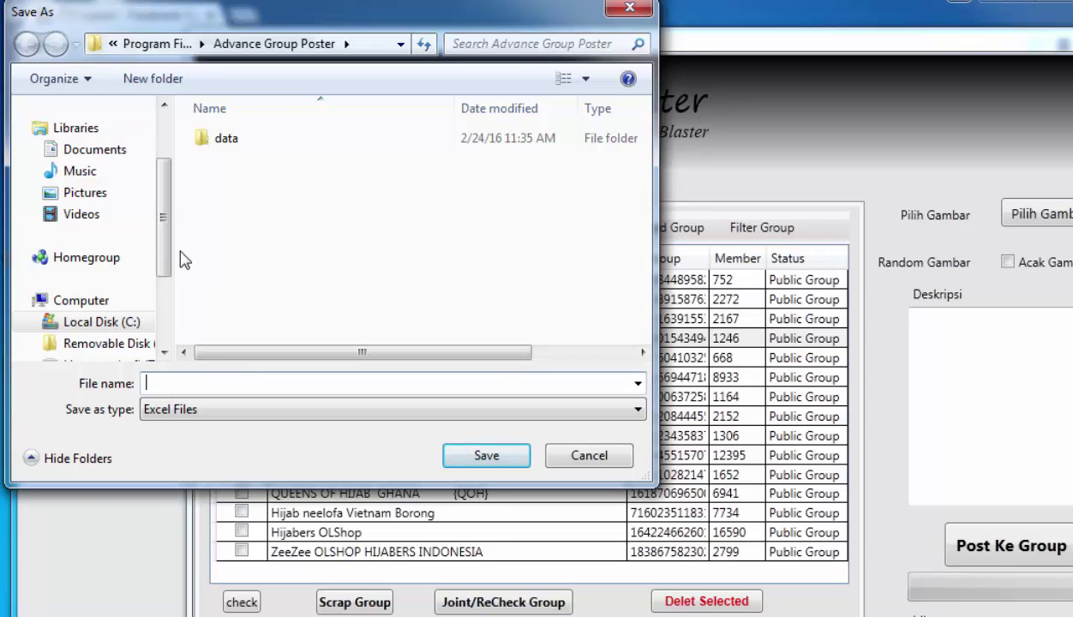
scroll(162, 240, "up", 2)
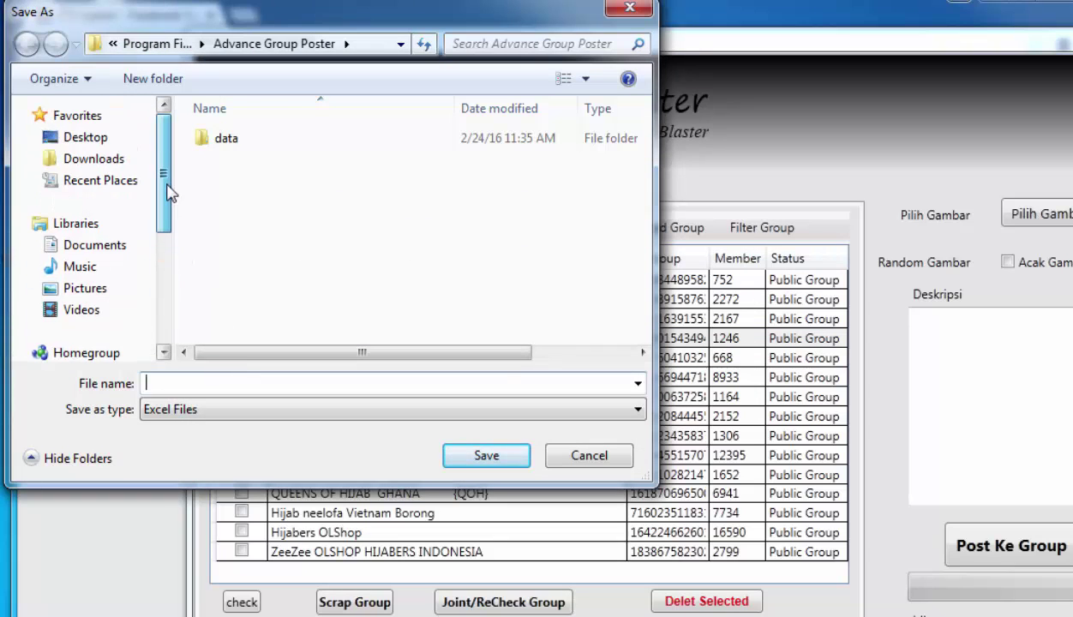
left_click(86, 137)
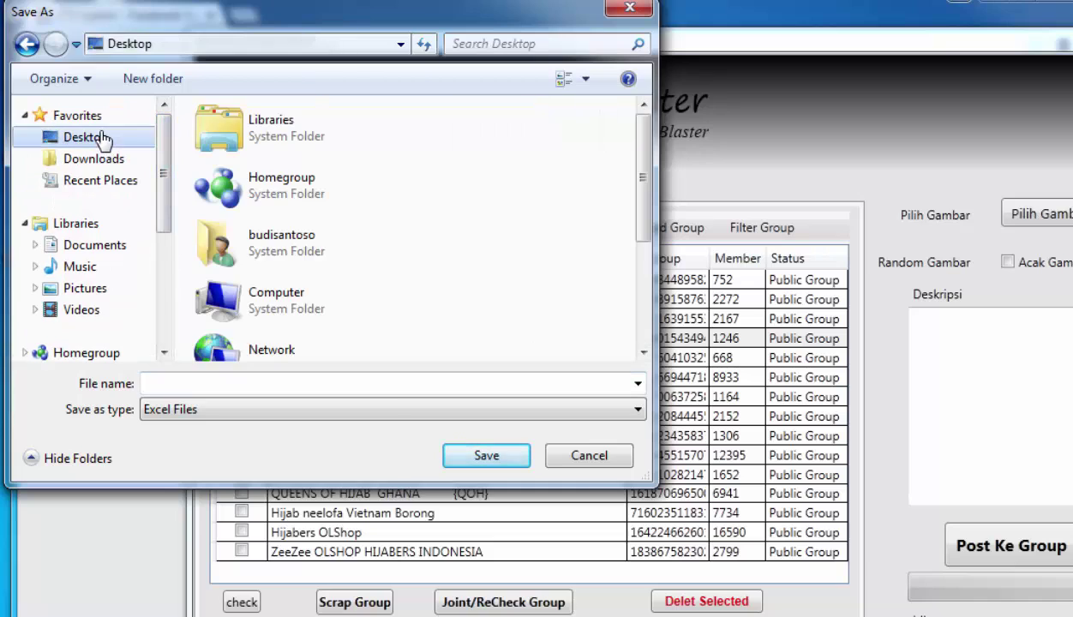
left_click(437, 383)
type("yang di cehck")
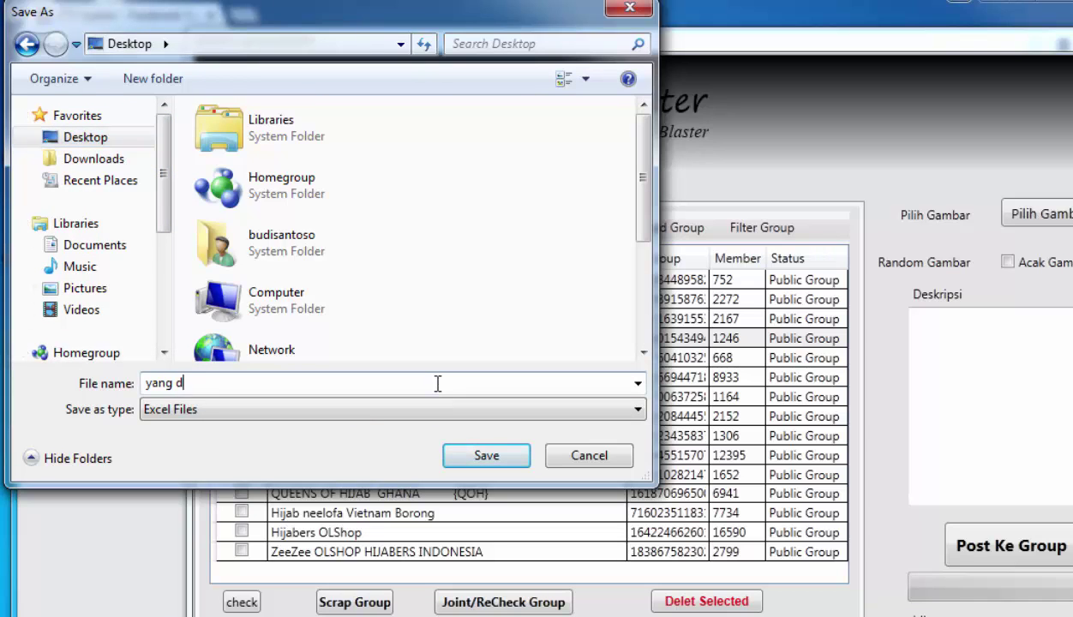
left_click(487, 455)
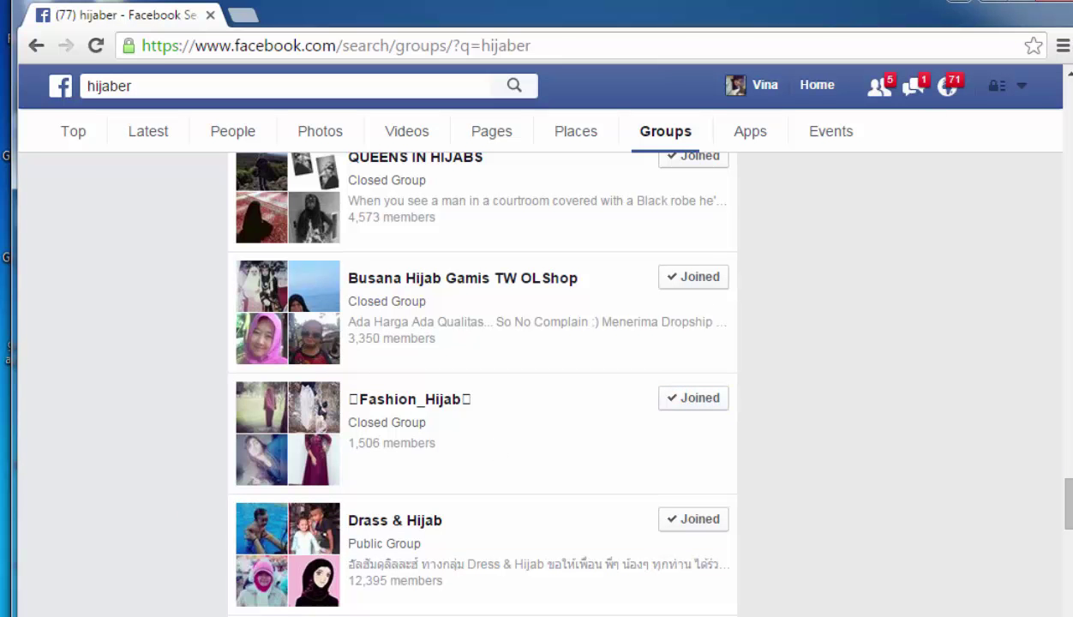
key("alt+Tab")
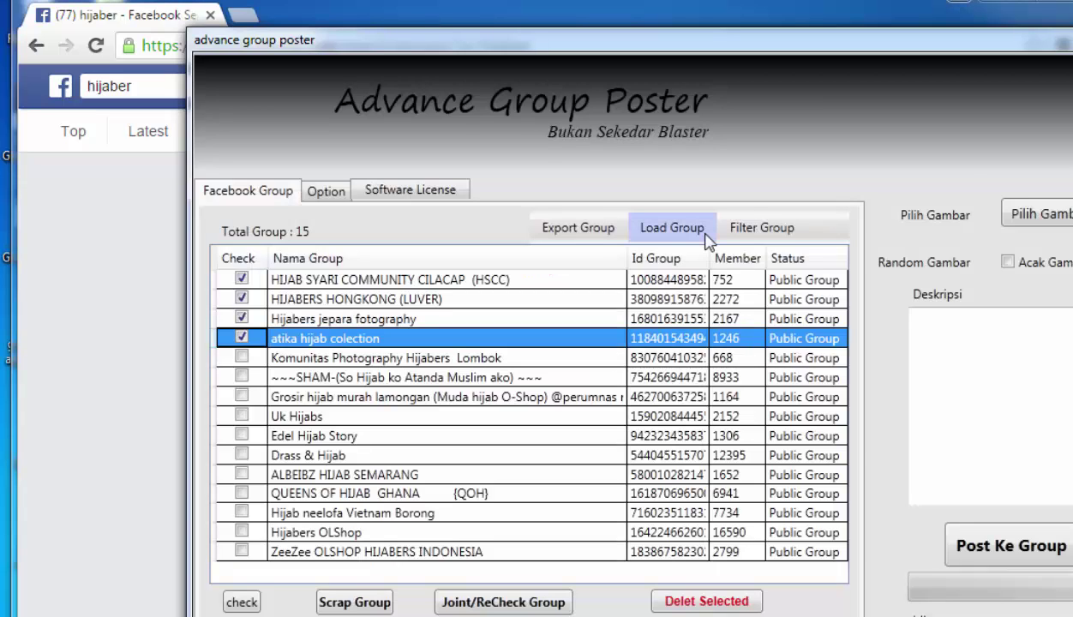
Export the unchecked groups with Export Yang Tidak DI Check, saving them on the Desktop as the Excel file "tidak di check"
left_click(589, 229)
left_click(693, 369)
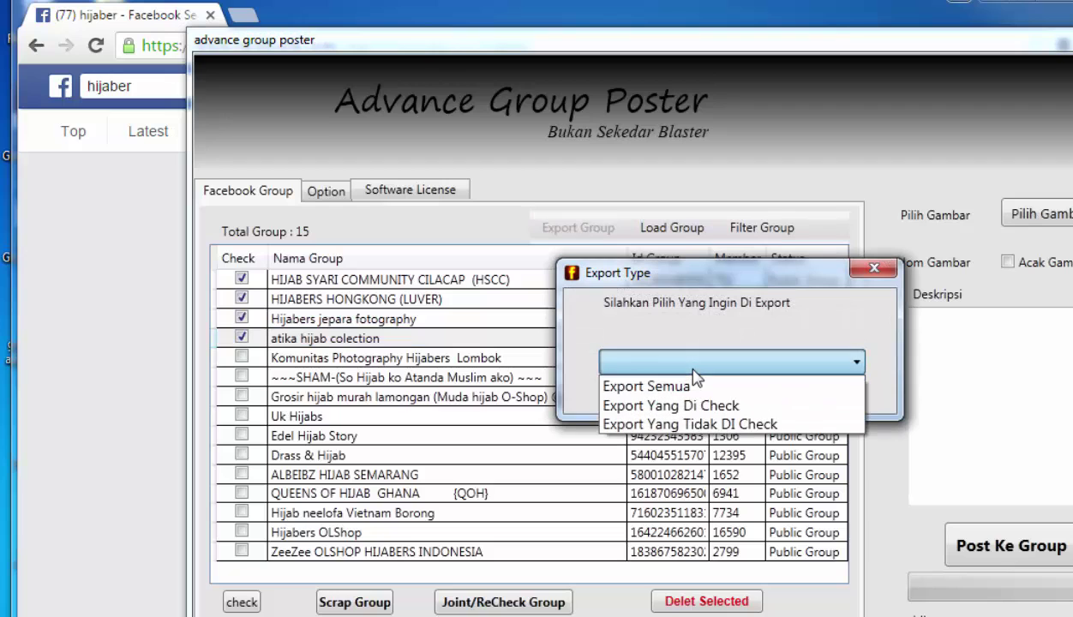
left_click(690, 426)
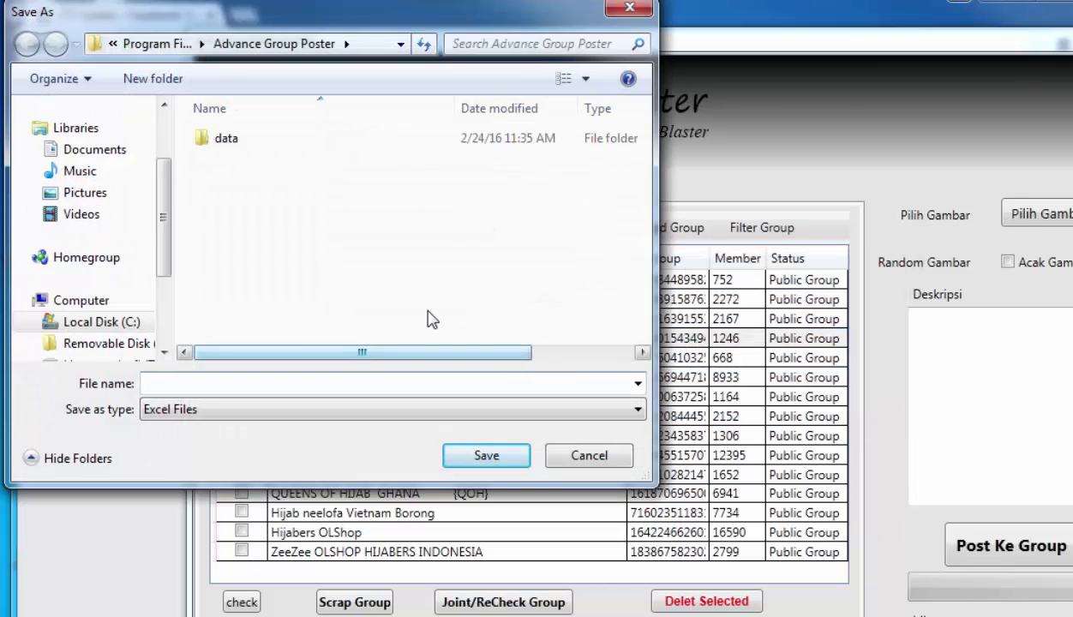
left_click_drag(162, 216, 166, 134)
left_click(99, 139)
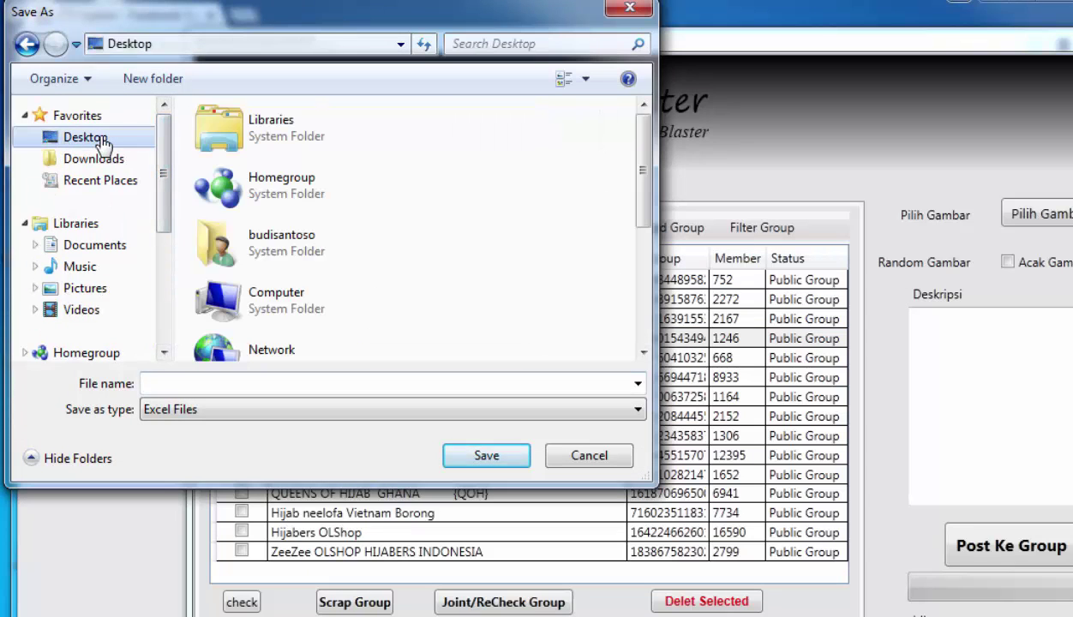
scroll(602, 163, "down", 3)
left_click(493, 382)
type("tid")
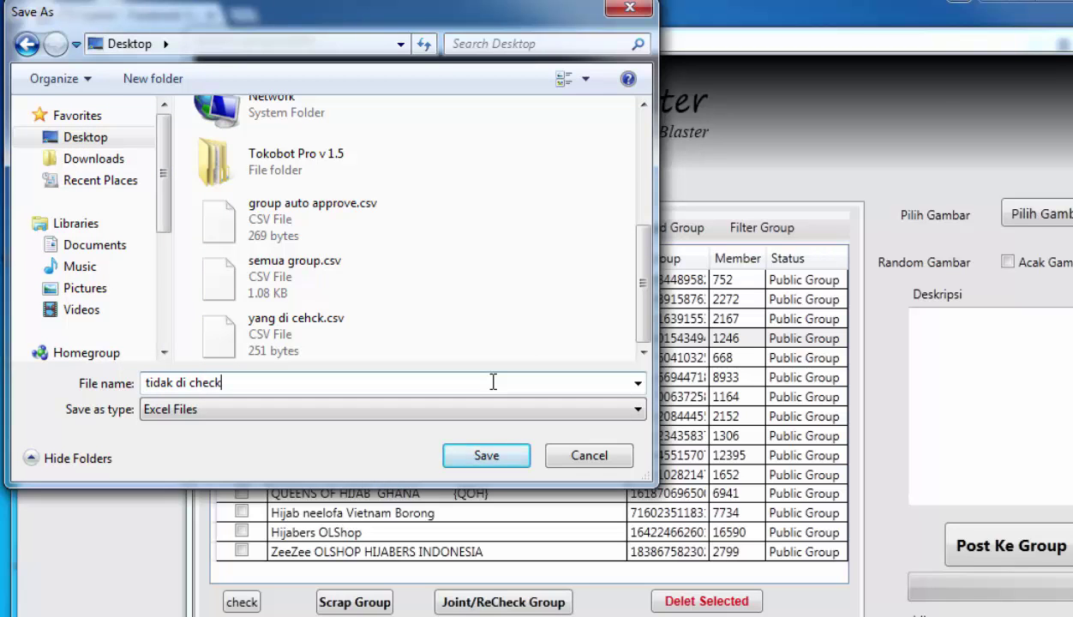
type("ak di check")
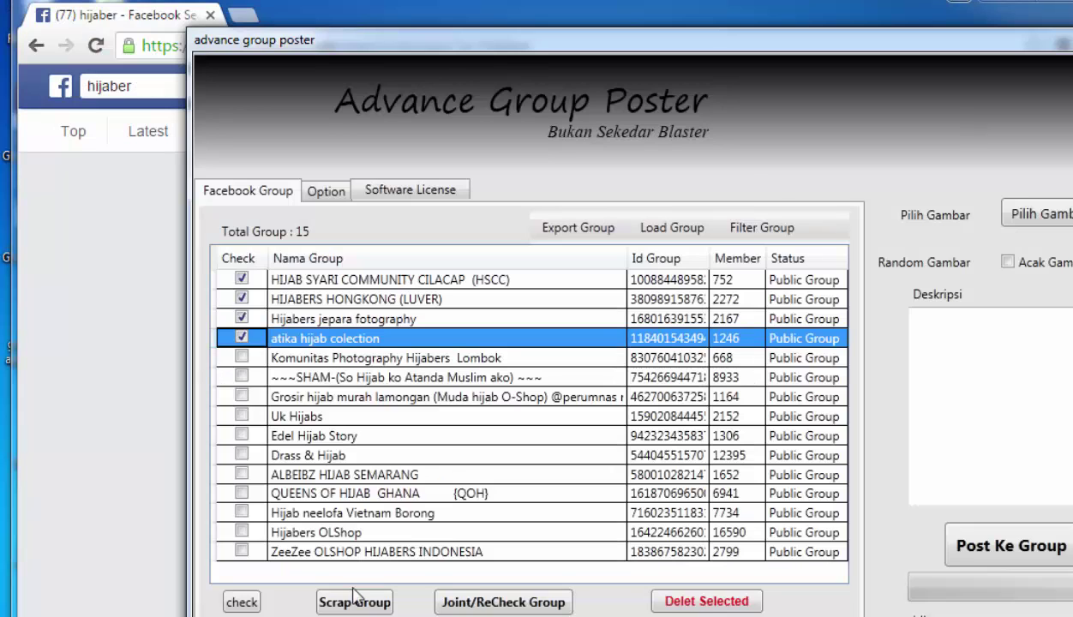
Check and delete all groups in the list, and load the exported file yang di cehck.csv from the Desktop
left_click(240, 603)
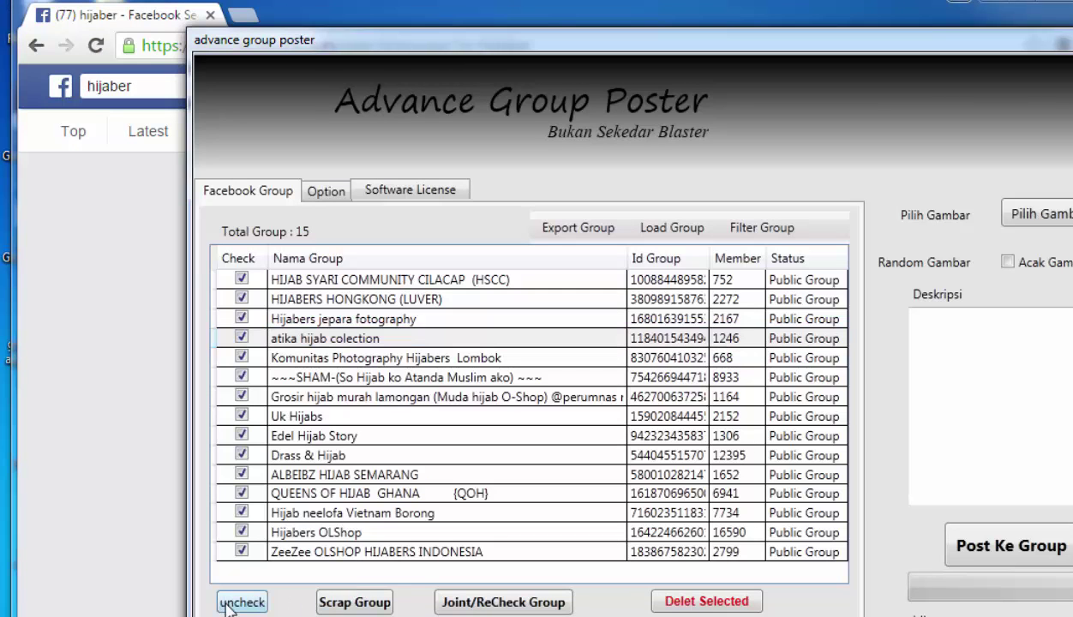
left_click(733, 605)
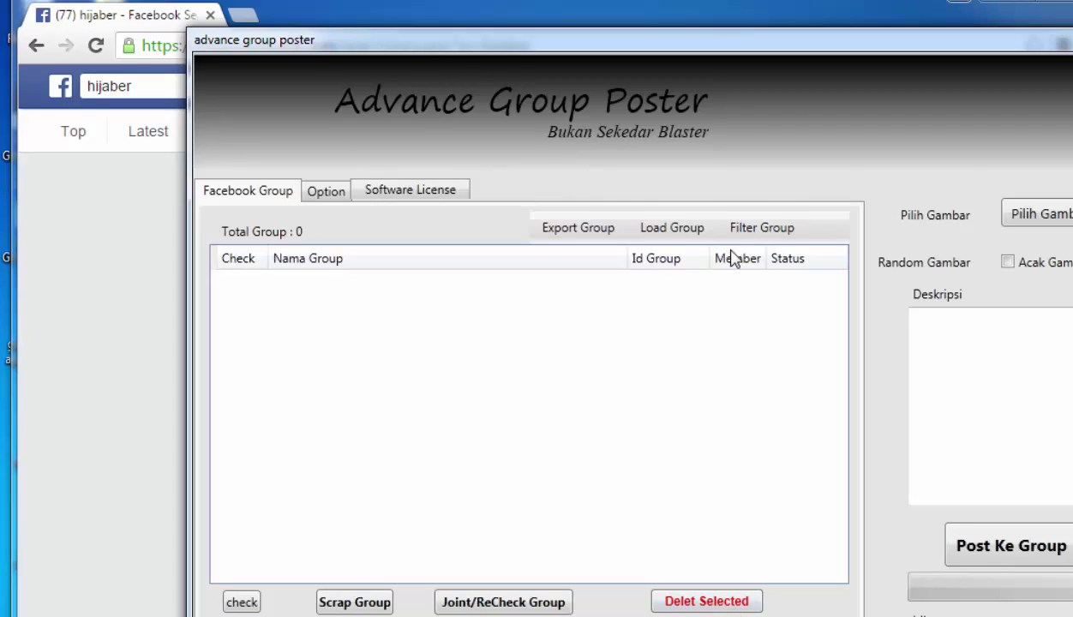
left_click(677, 231)
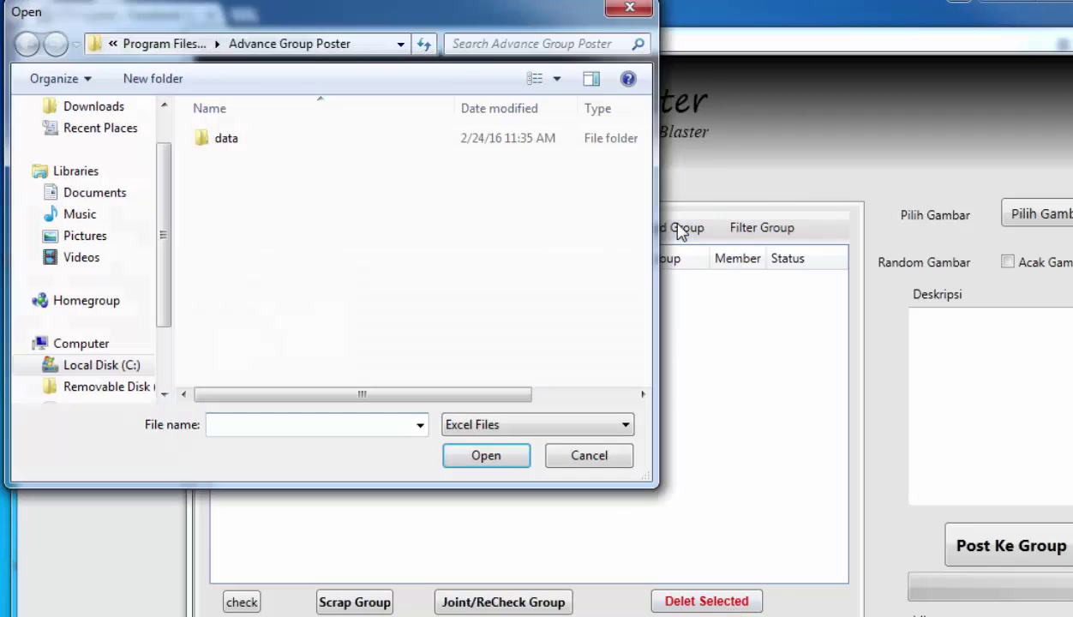
left_click(164, 107)
left_click(164, 107)
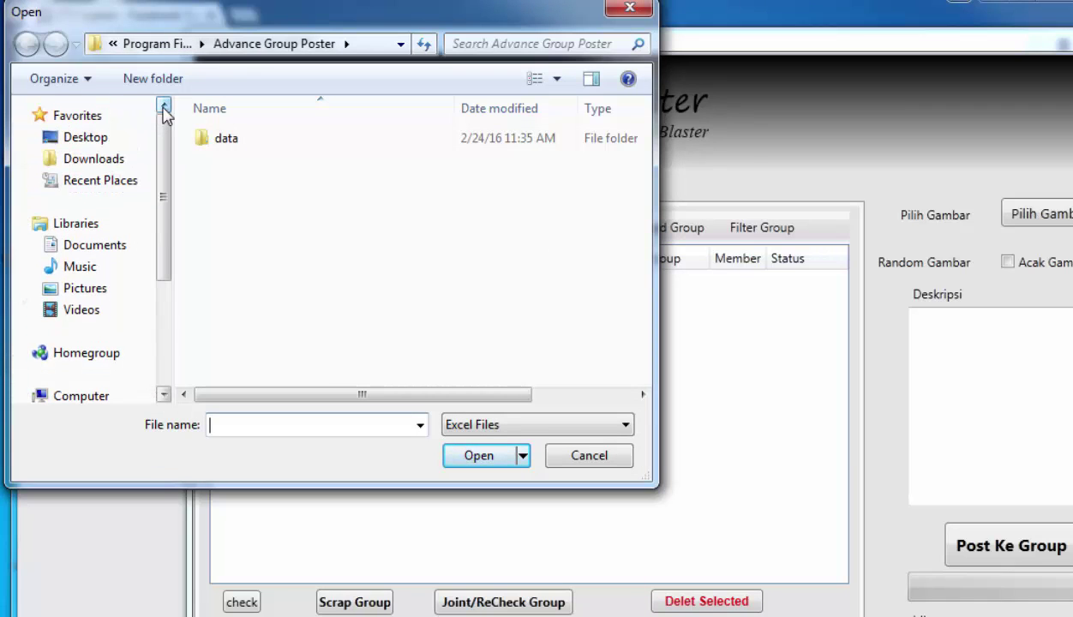
left_click(122, 142)
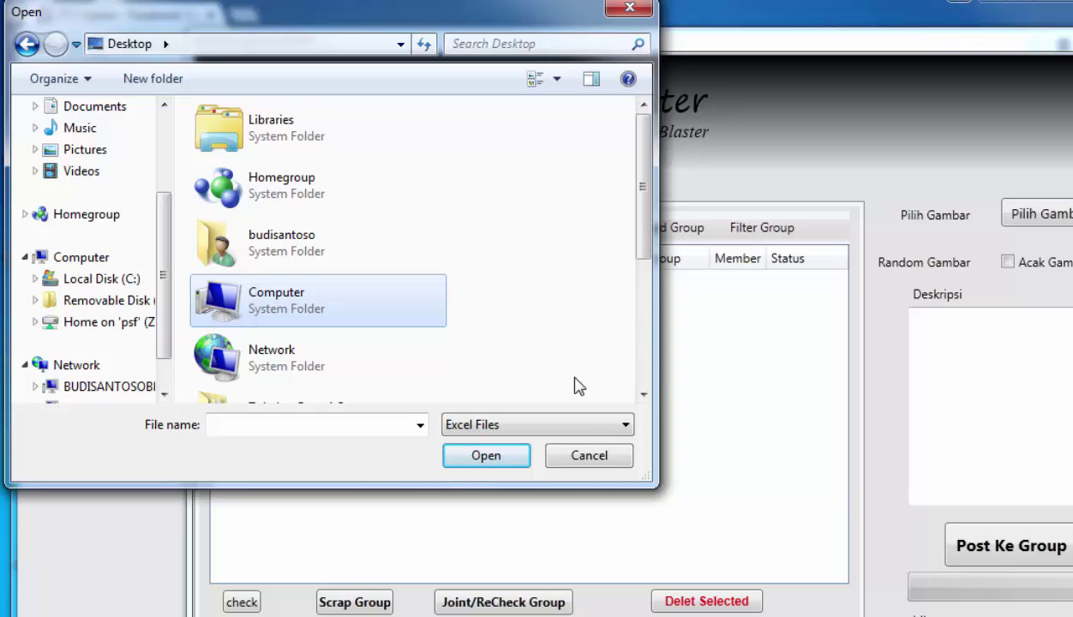
left_click(644, 395)
left_click(644, 396)
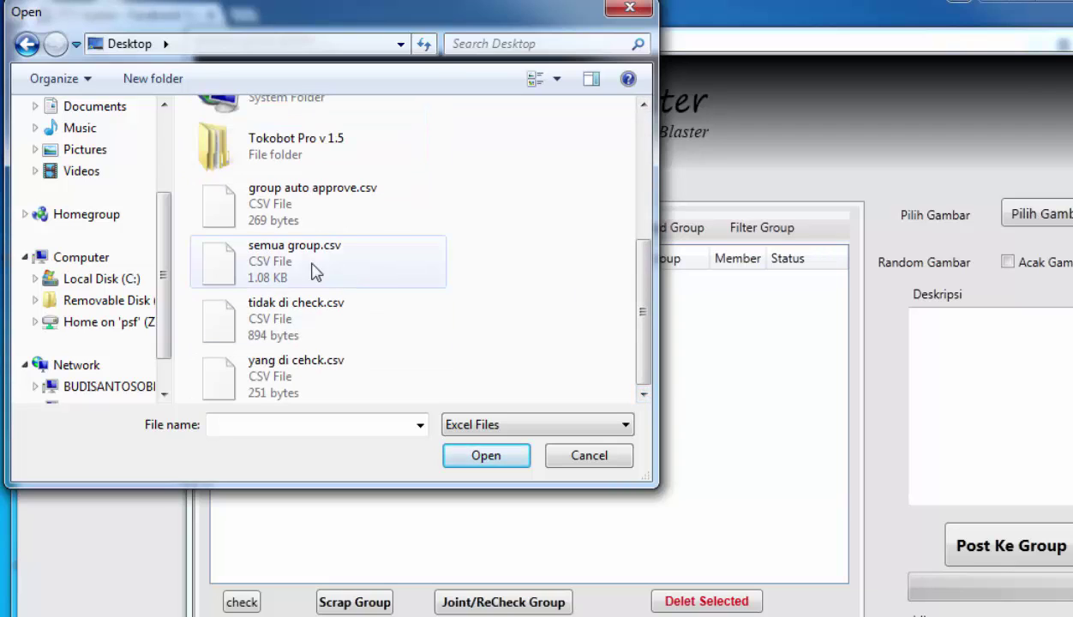
left_click(317, 375)
left_click(474, 459)
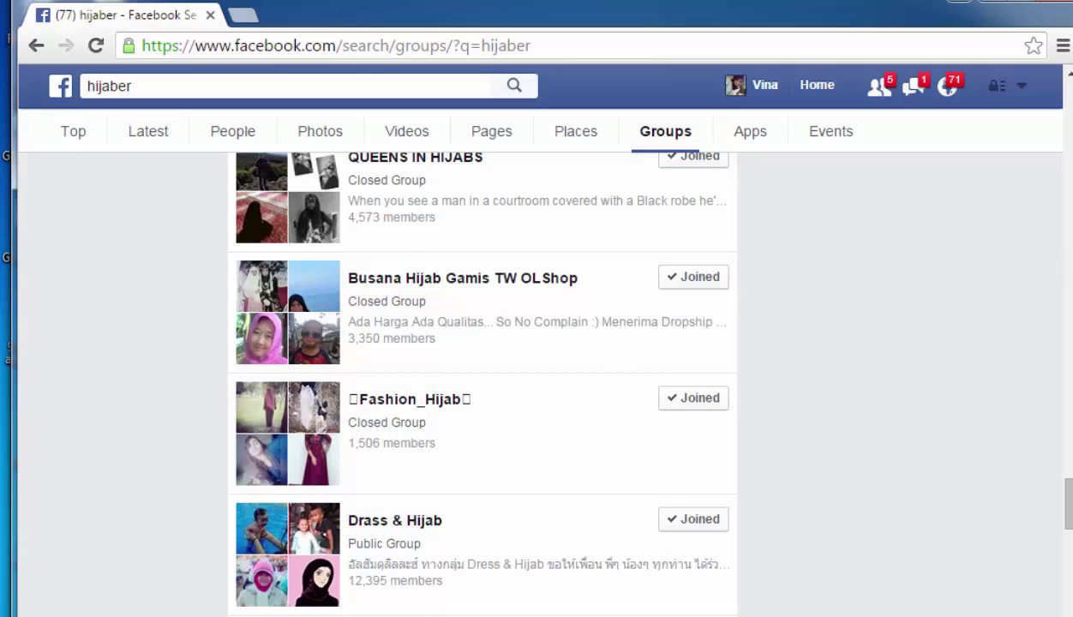
key("alt+Tab")
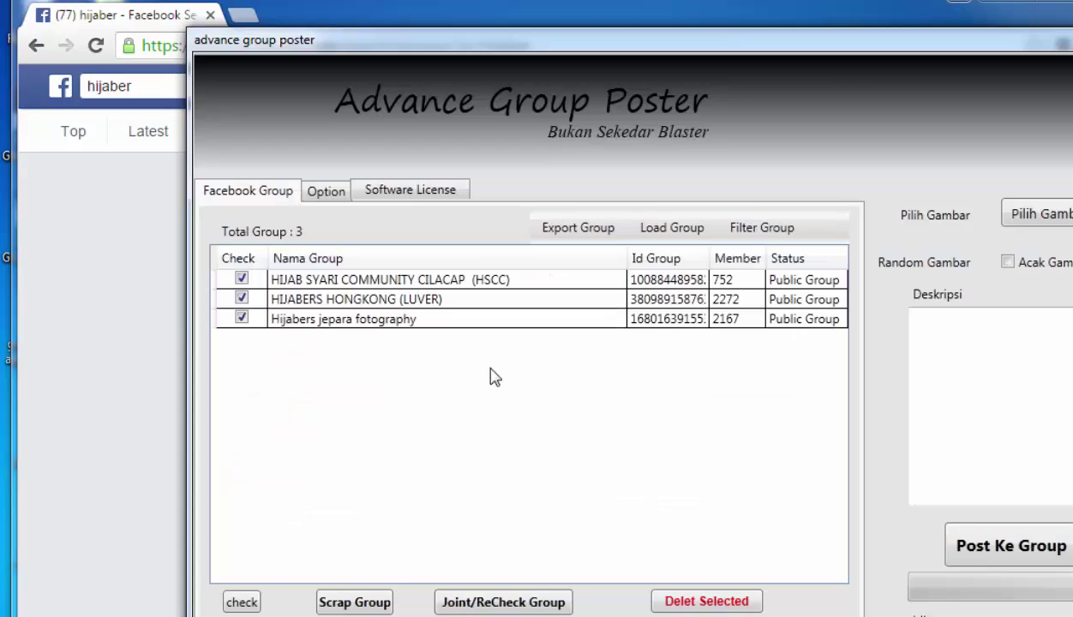
Delete the loaded checked groups from the list, and load group auto approve.csv from the Desktop instead
left_click(686, 598)
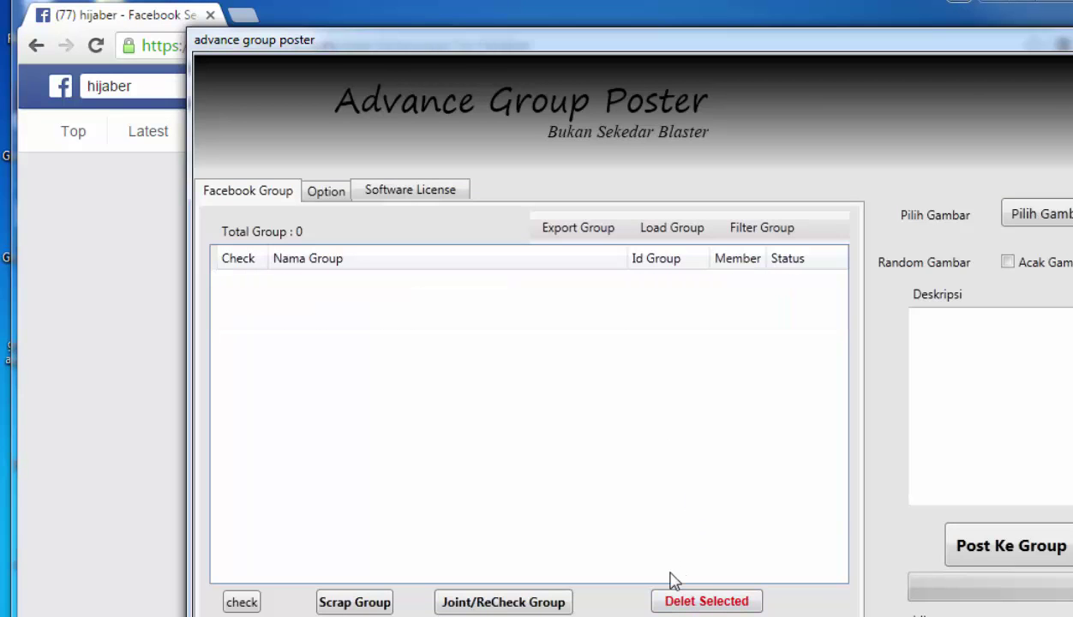
left_click(679, 230)
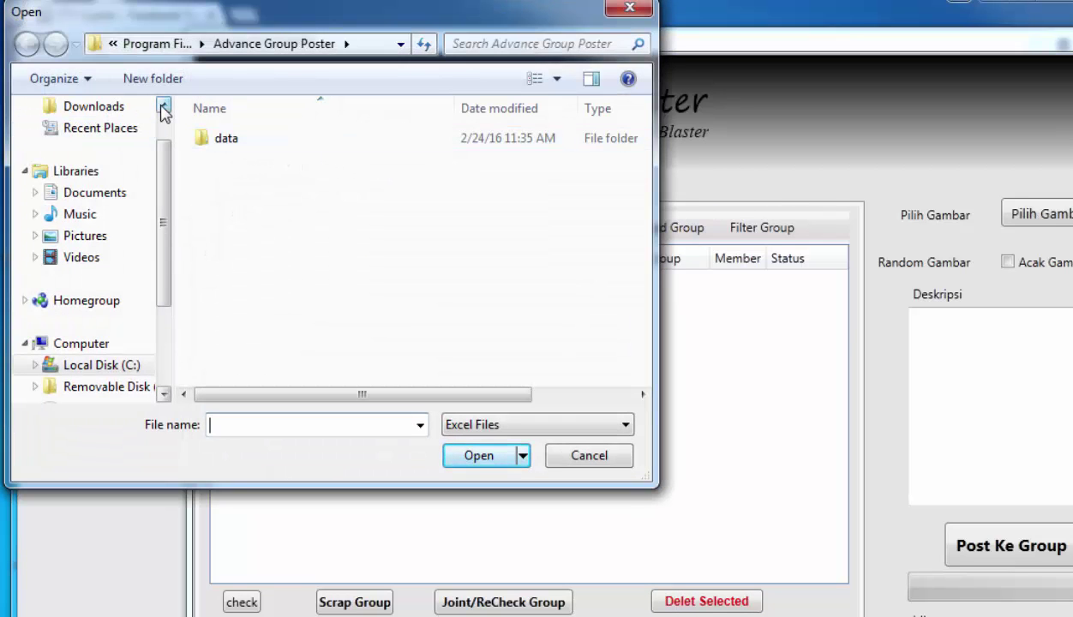
left_click(162, 106)
left_click(129, 137)
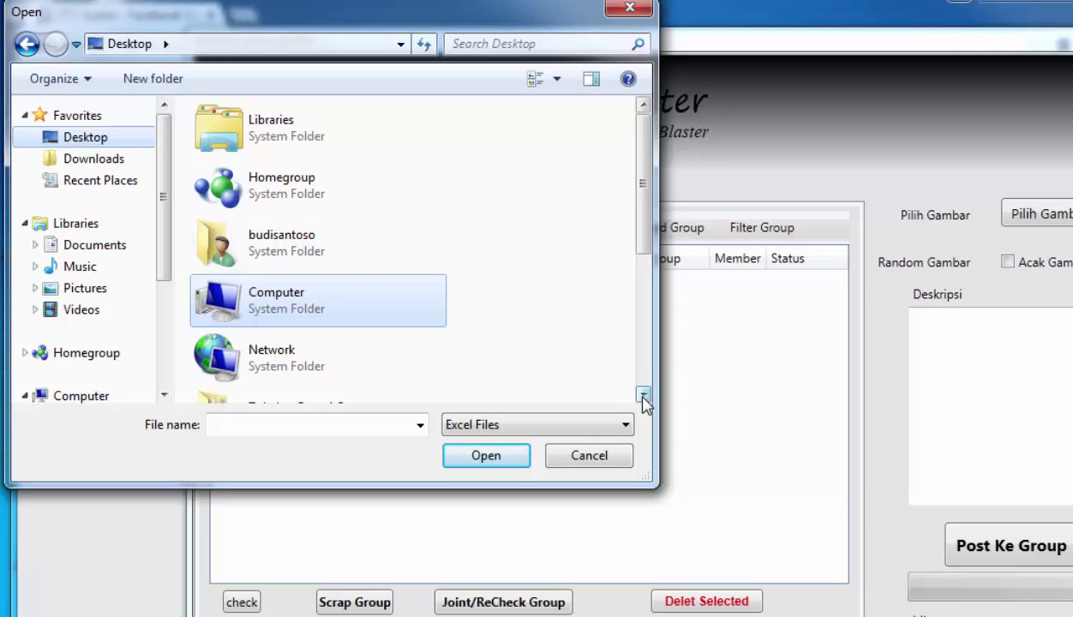
left_click(644, 396)
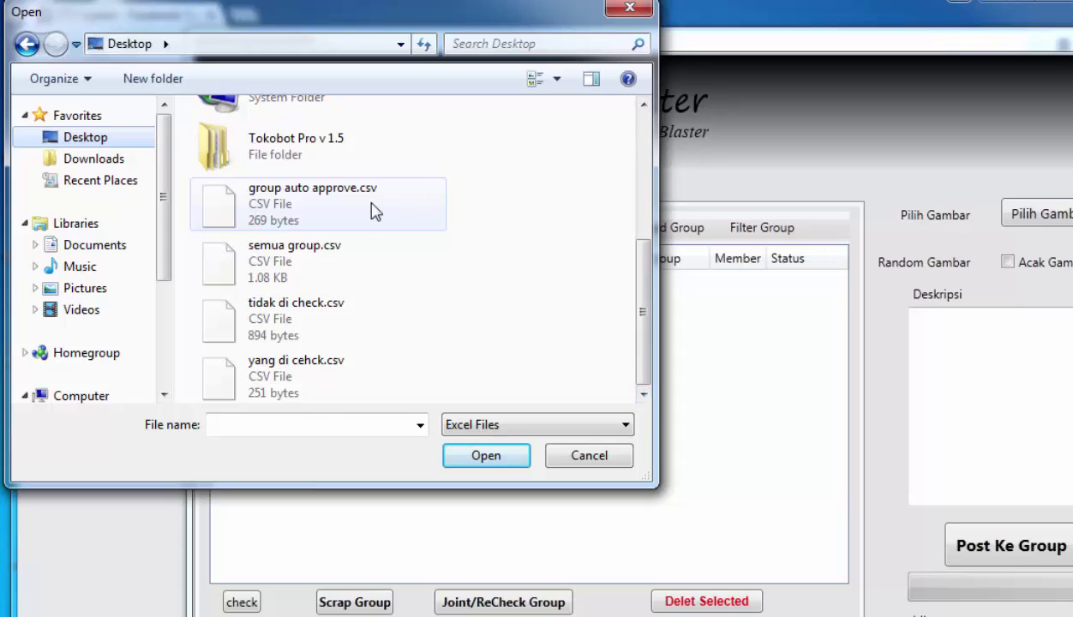
left_click(375, 212)
left_click(477, 457)
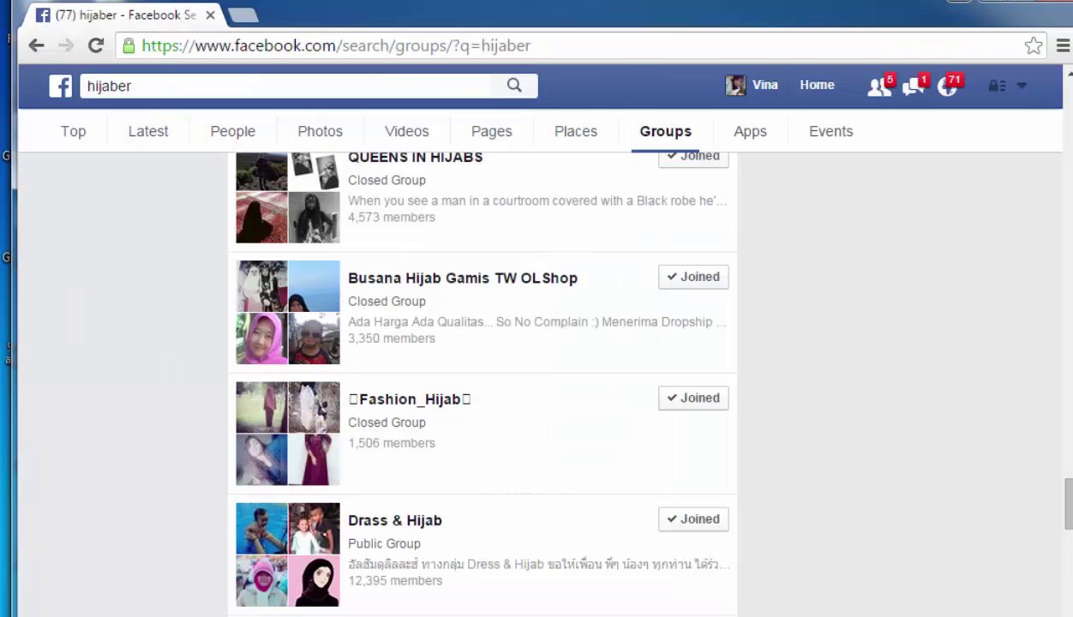
key("alt+Tab")
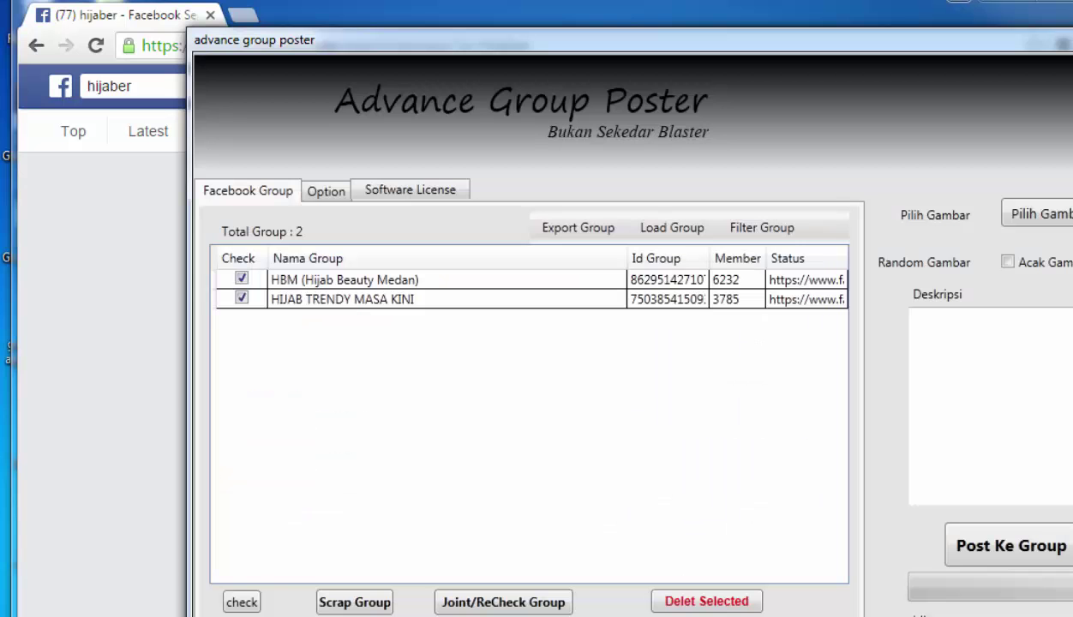